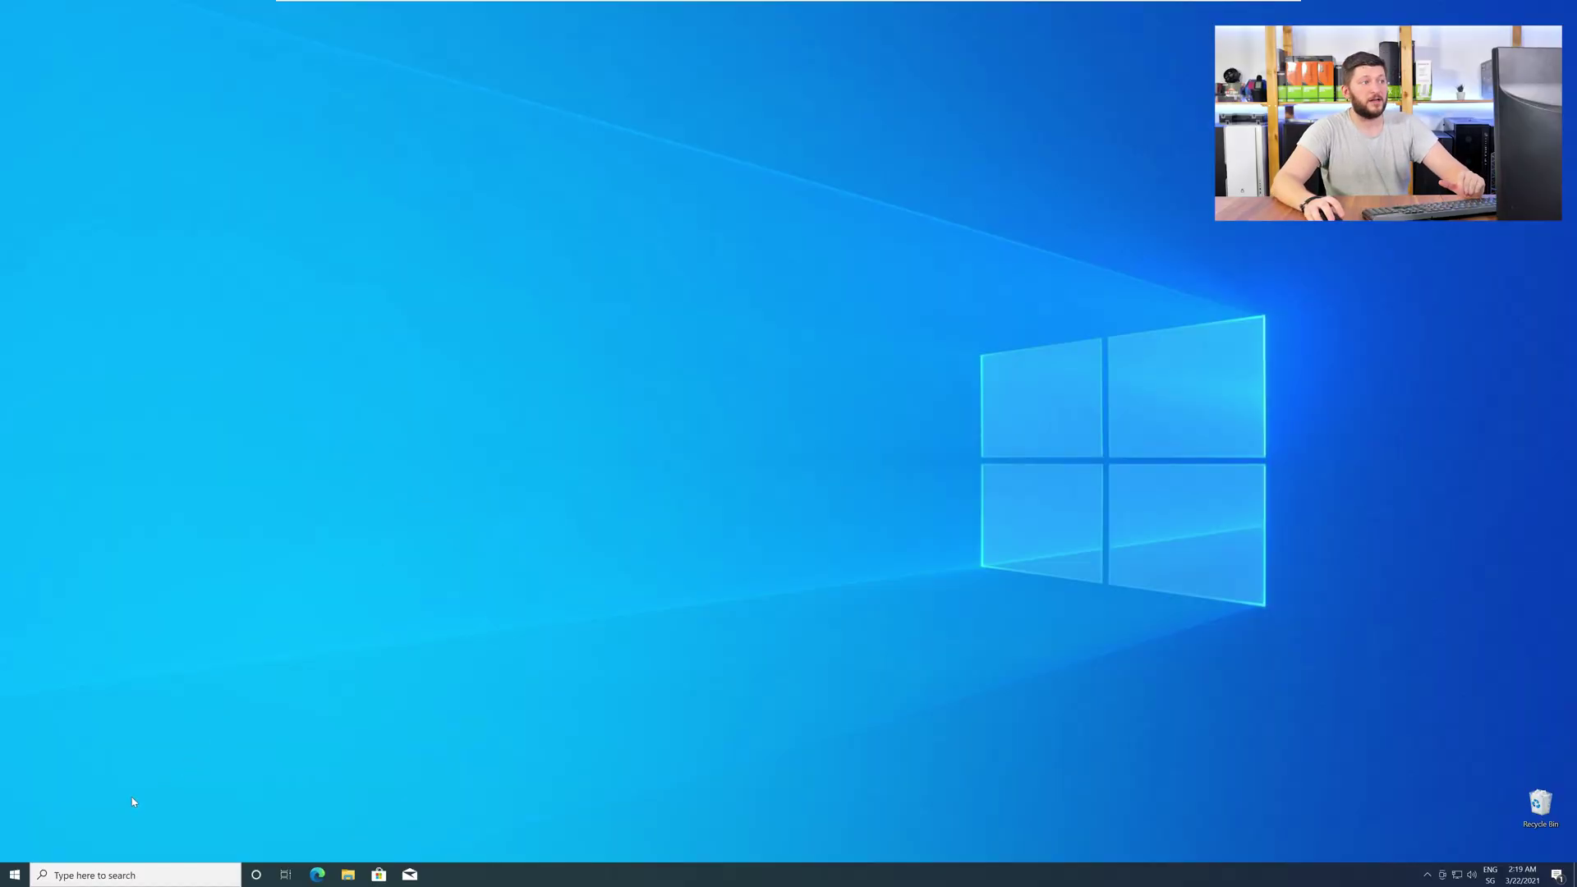
# Open System's About page from the Start context menu to check for a 64-bit operating system
pyautogui.rightClick(7, 879)
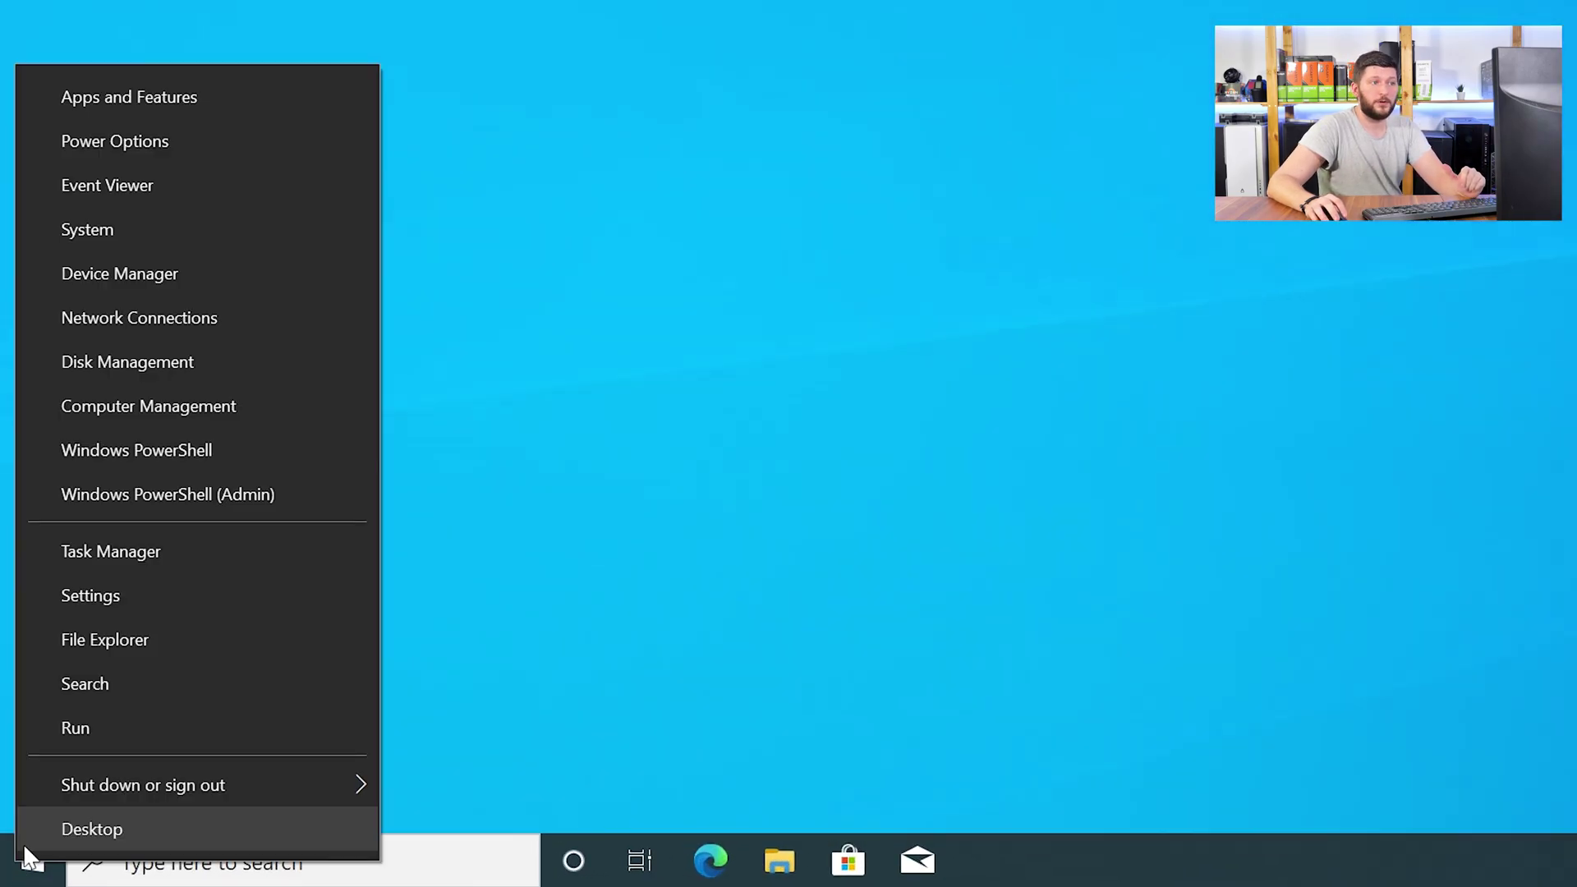
pyautogui.click(189, 234)
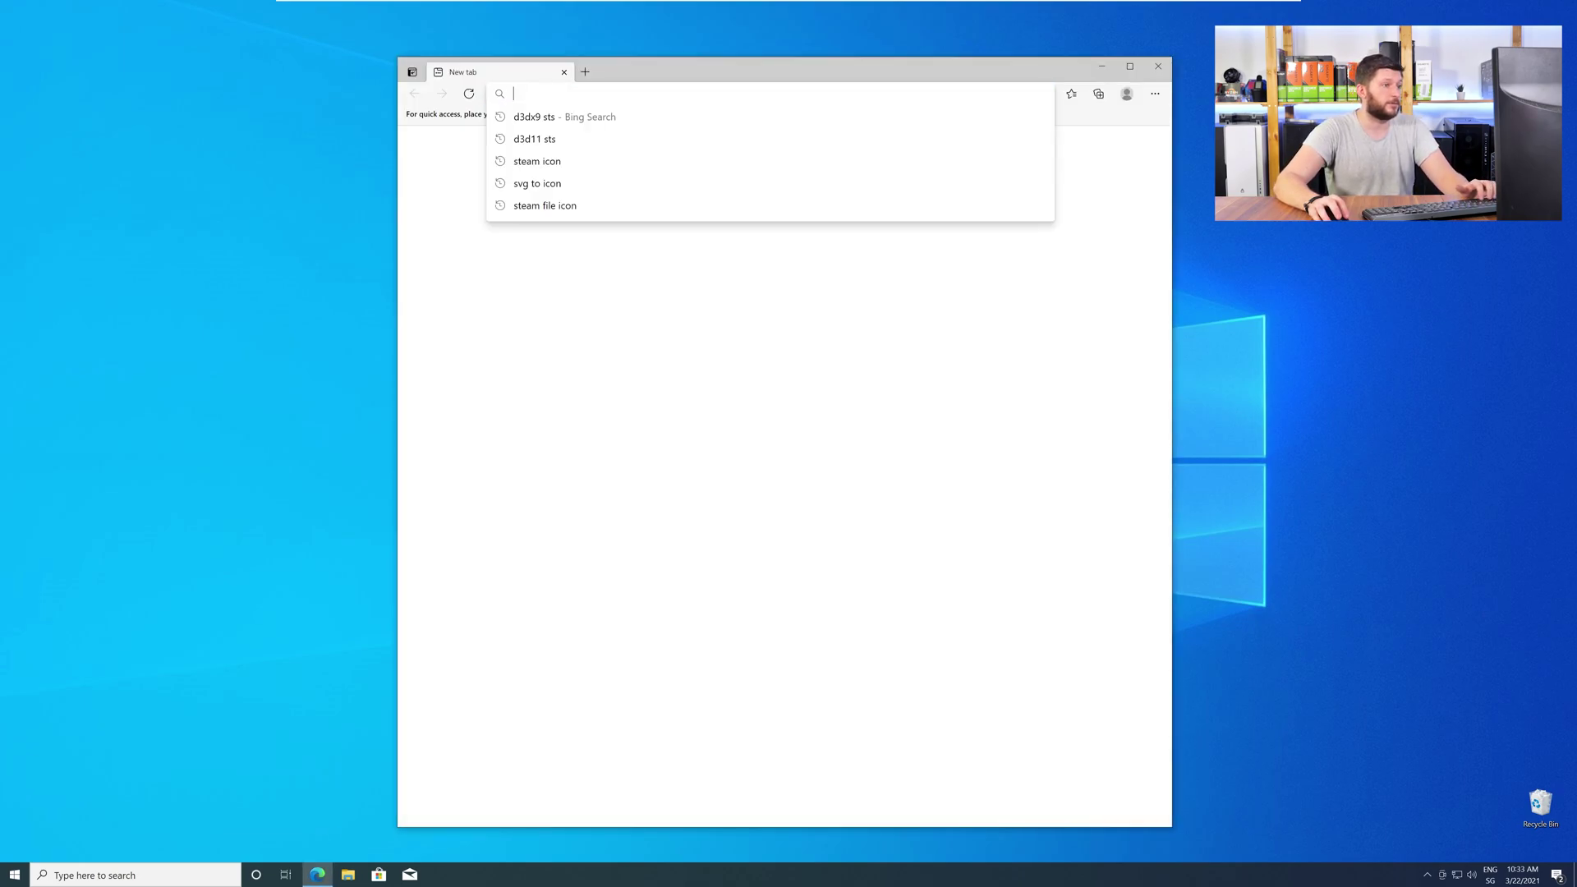
# Download the 64-bit and 32-bit VCRUNTIME140D.dll zips from sts-tutorial.com and open them in Explorer
pyautogui.write('https://www.sts-tutorial.com/download/VCRUNTIME140D')
pyautogui.press('Return')
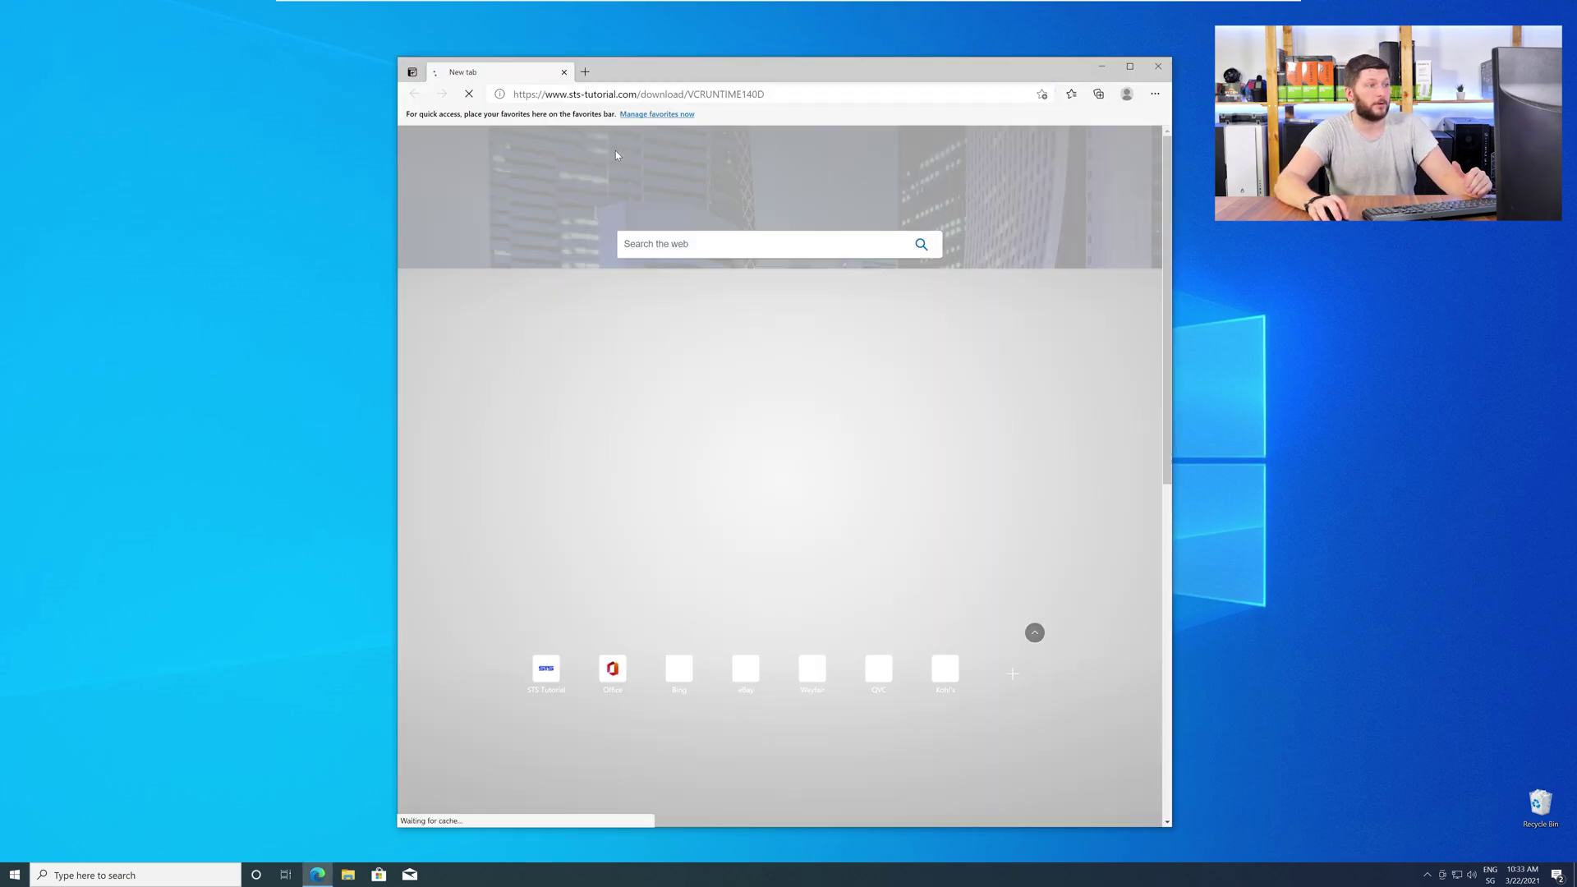
pyautogui.scroll(-10, 690, 367)
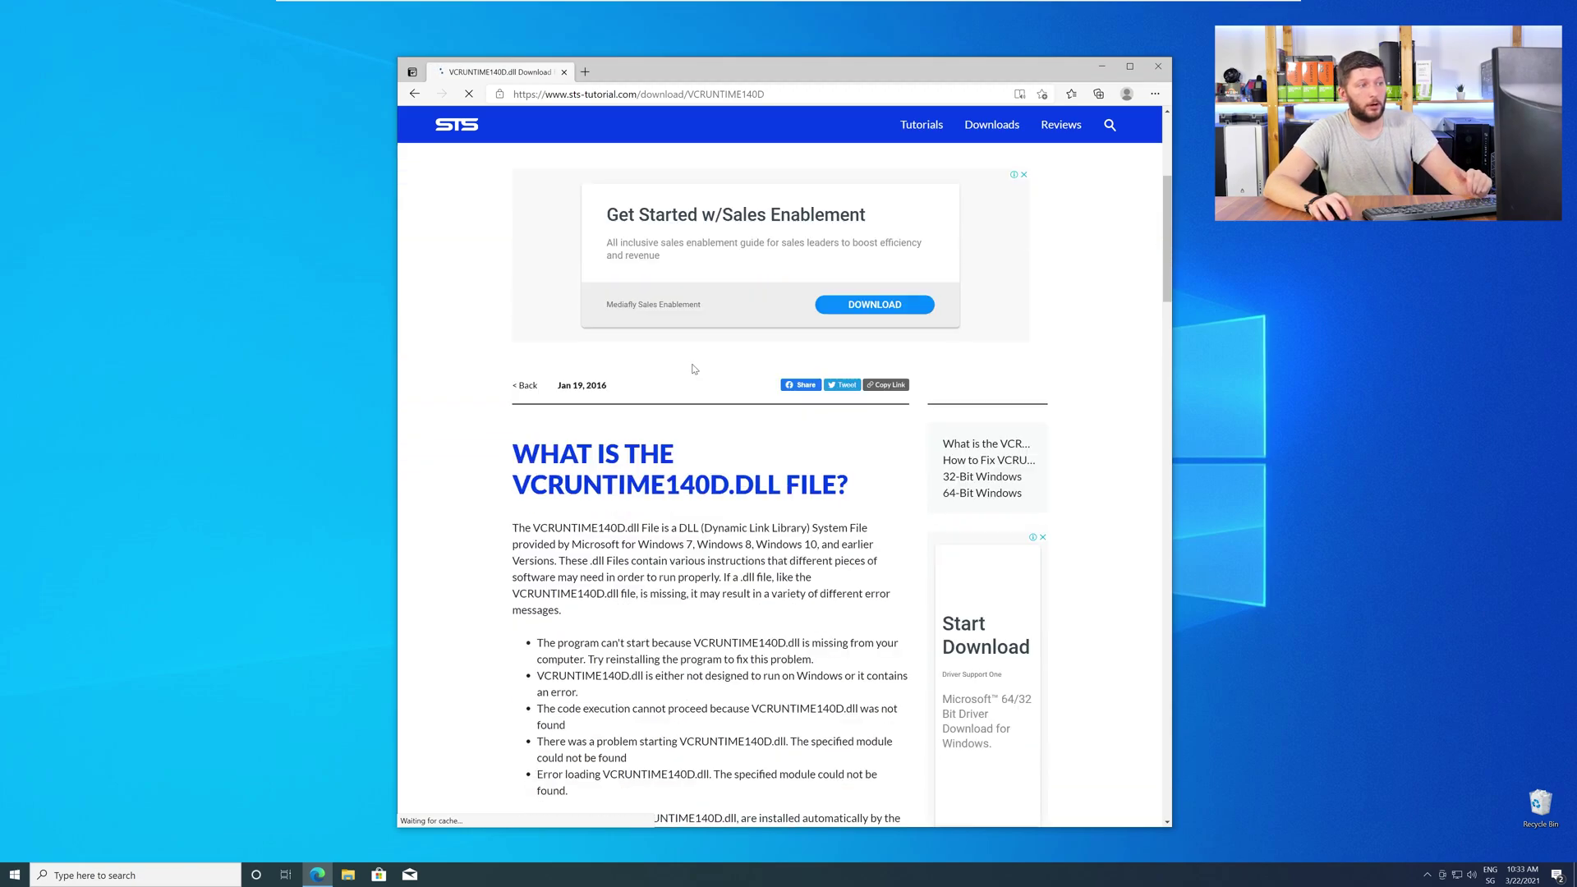
pyautogui.scroll(-10, 695, 370)
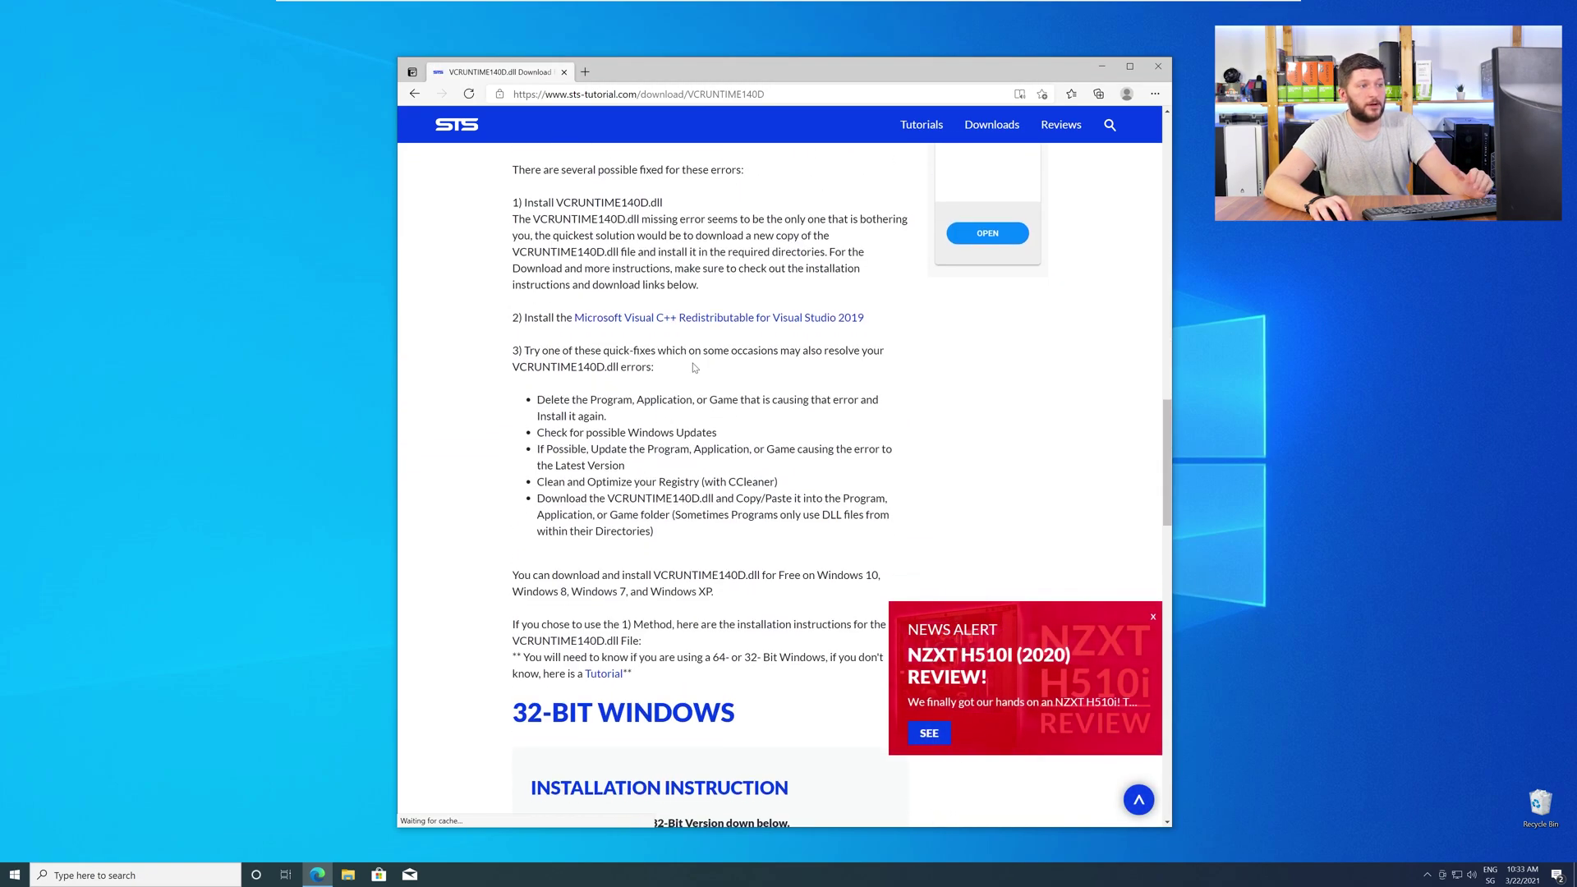
pyautogui.scroll(-15, 694, 371)
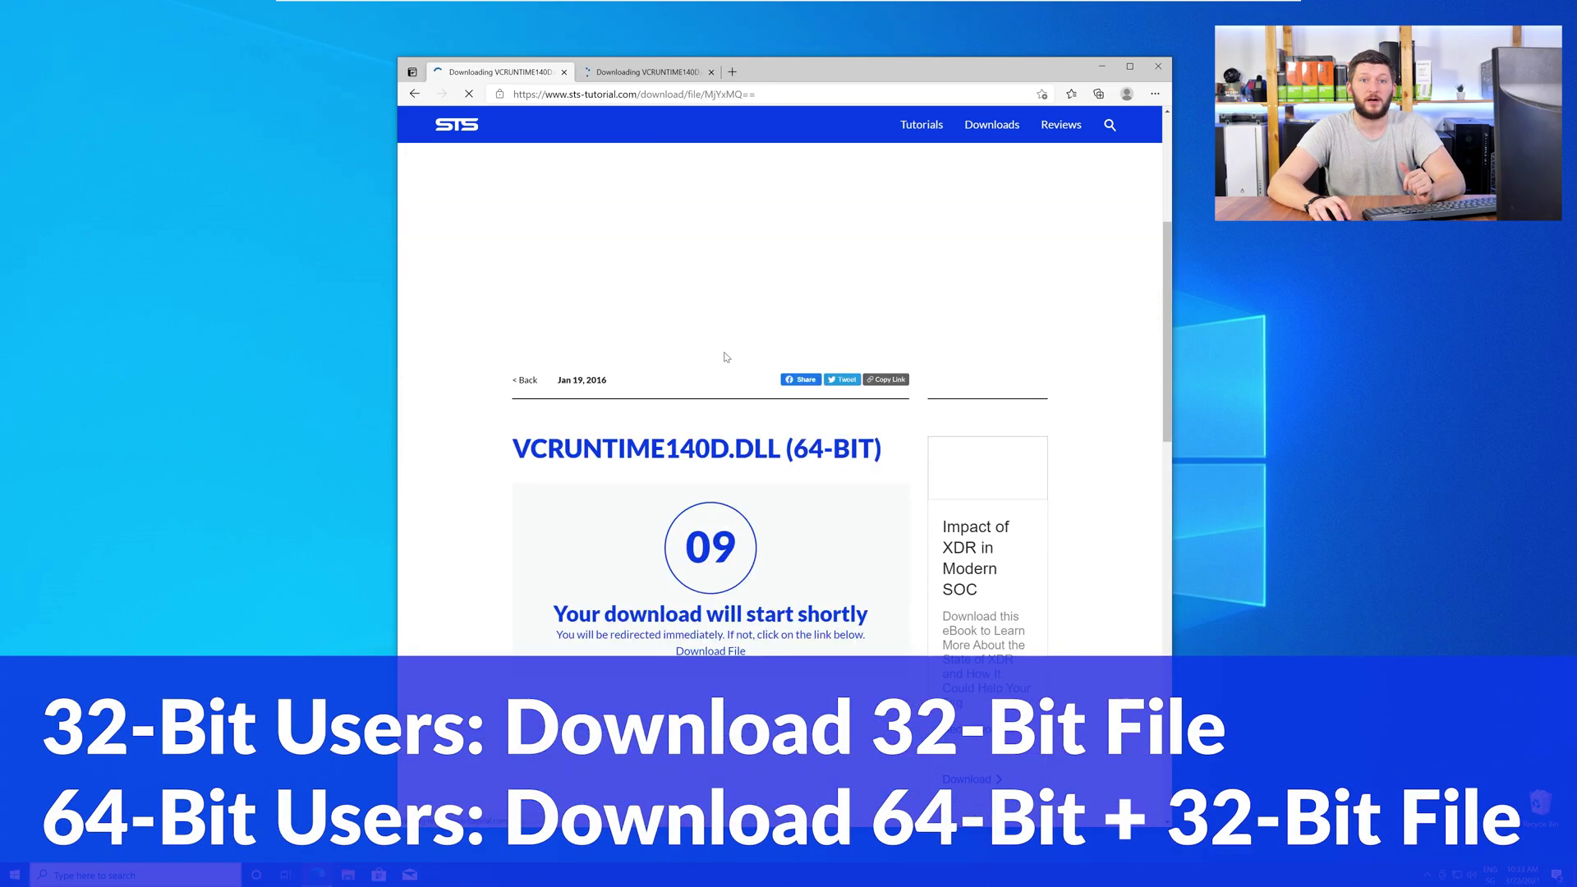
pyautogui.click(622, 76)
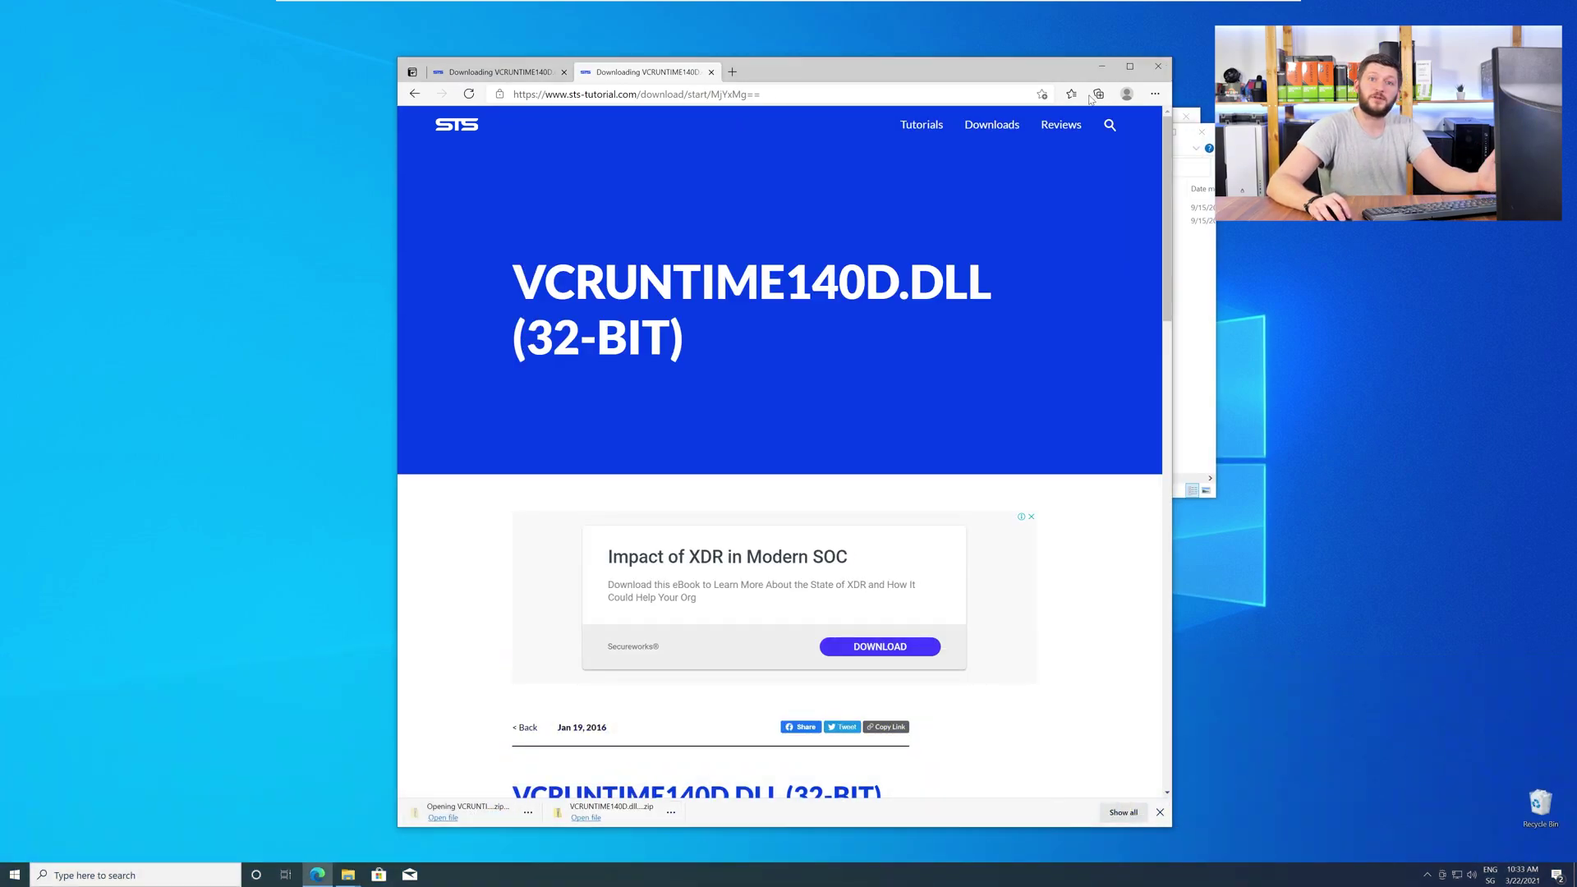
pyautogui.click(1102, 66)
# Arrange the two zip windows side by side and open the 64-bit and 32-bit DLL subfolders
pyautogui.moveTo(646, 260); pyautogui.dragTo(1058, 496)
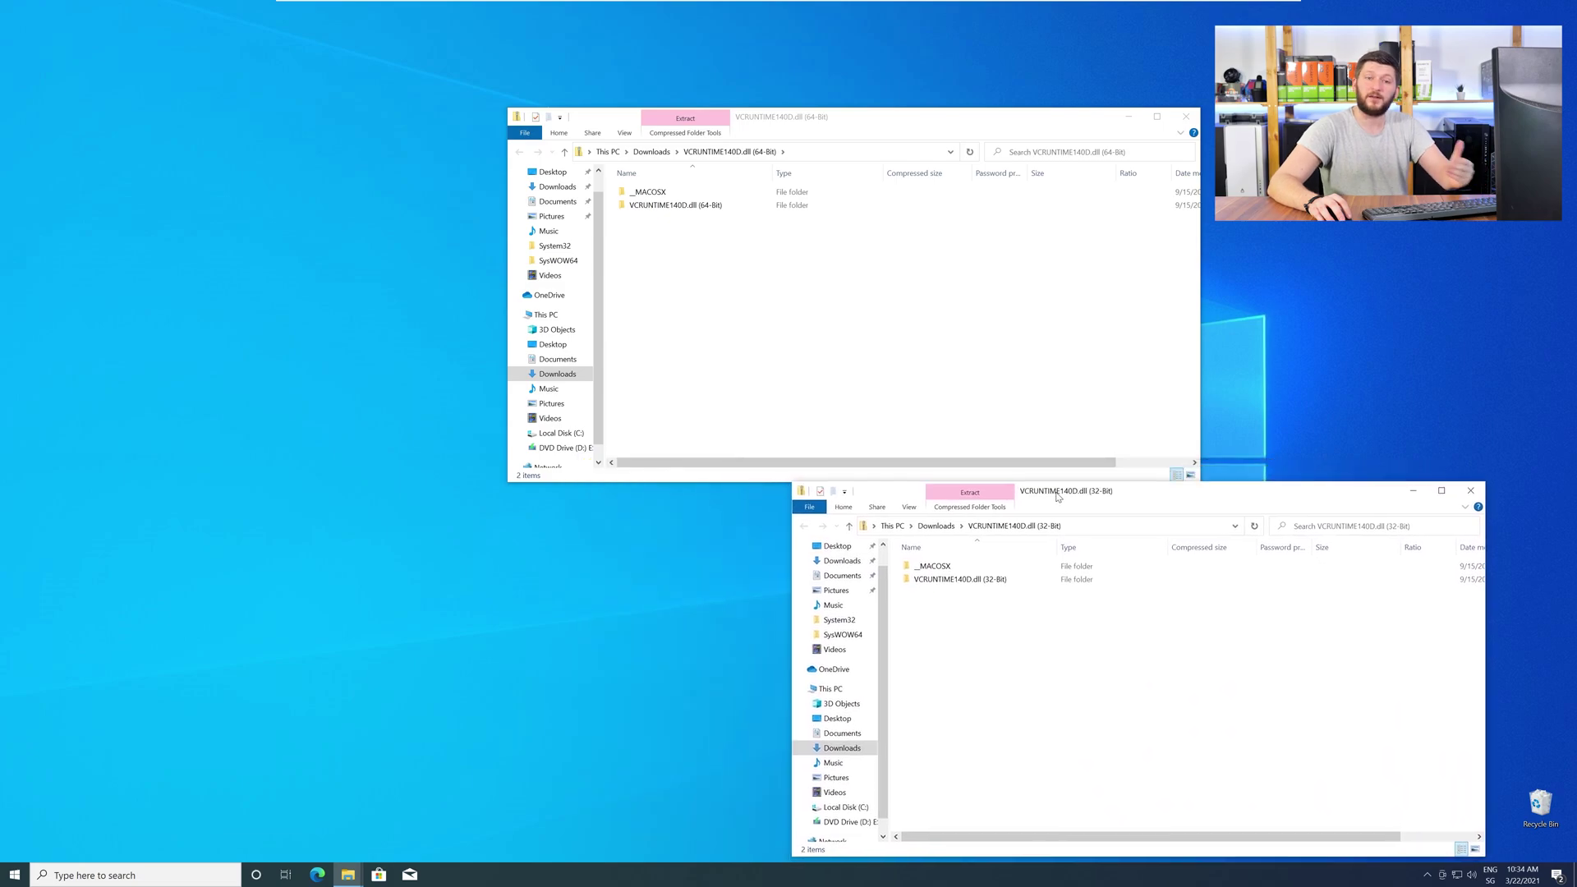
pyautogui.moveTo(940, 125); pyautogui.dragTo(522, 491)
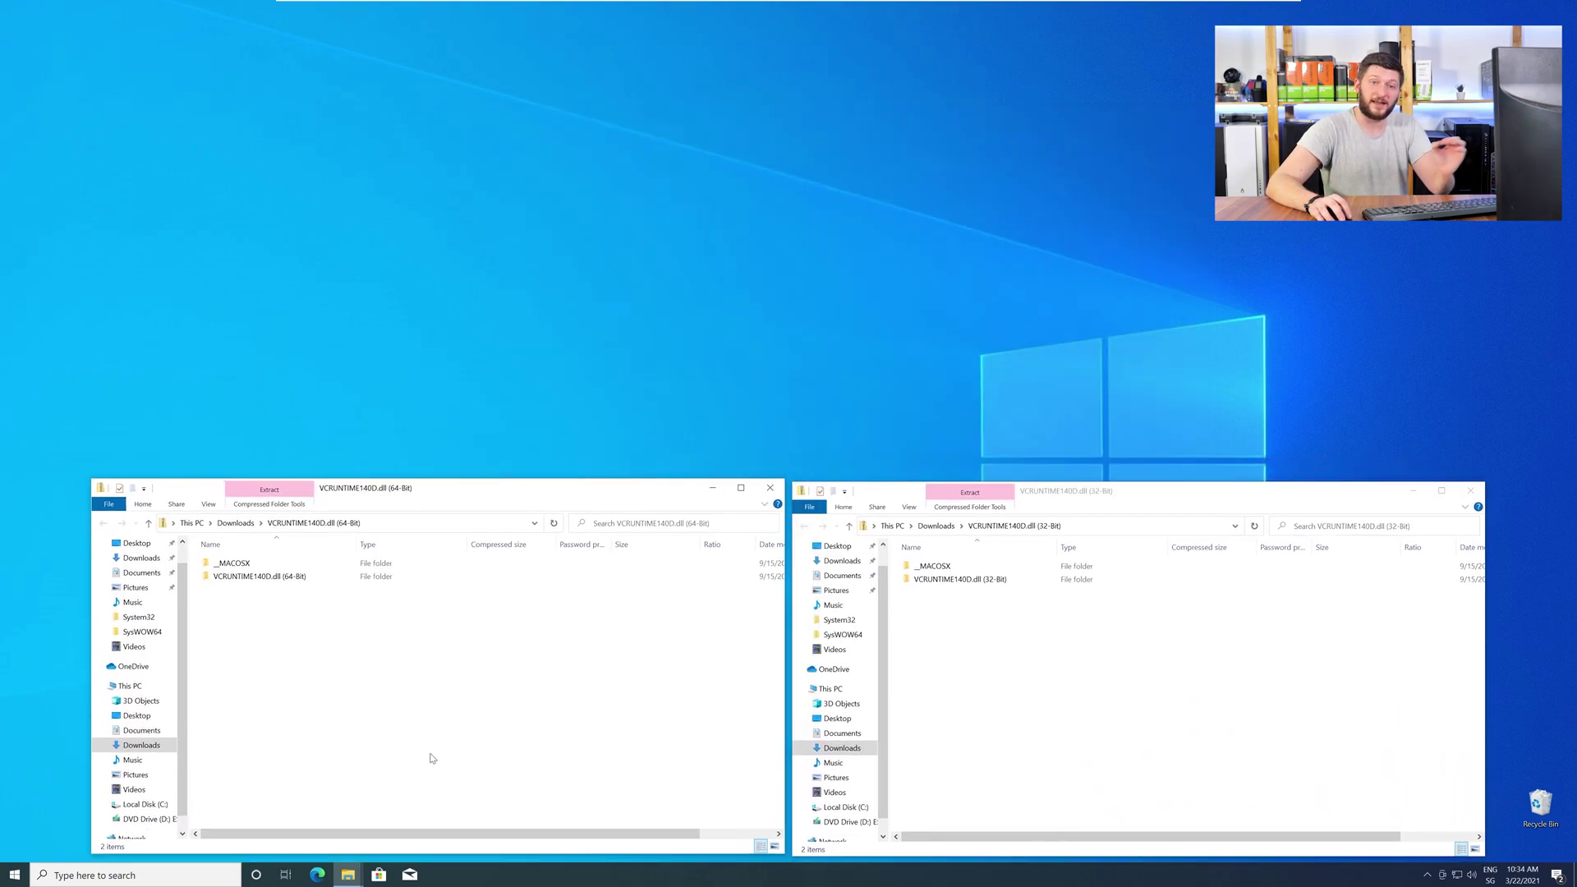
pyautogui.doubleClick(272, 576)
pyautogui.doubleClick(953, 579)
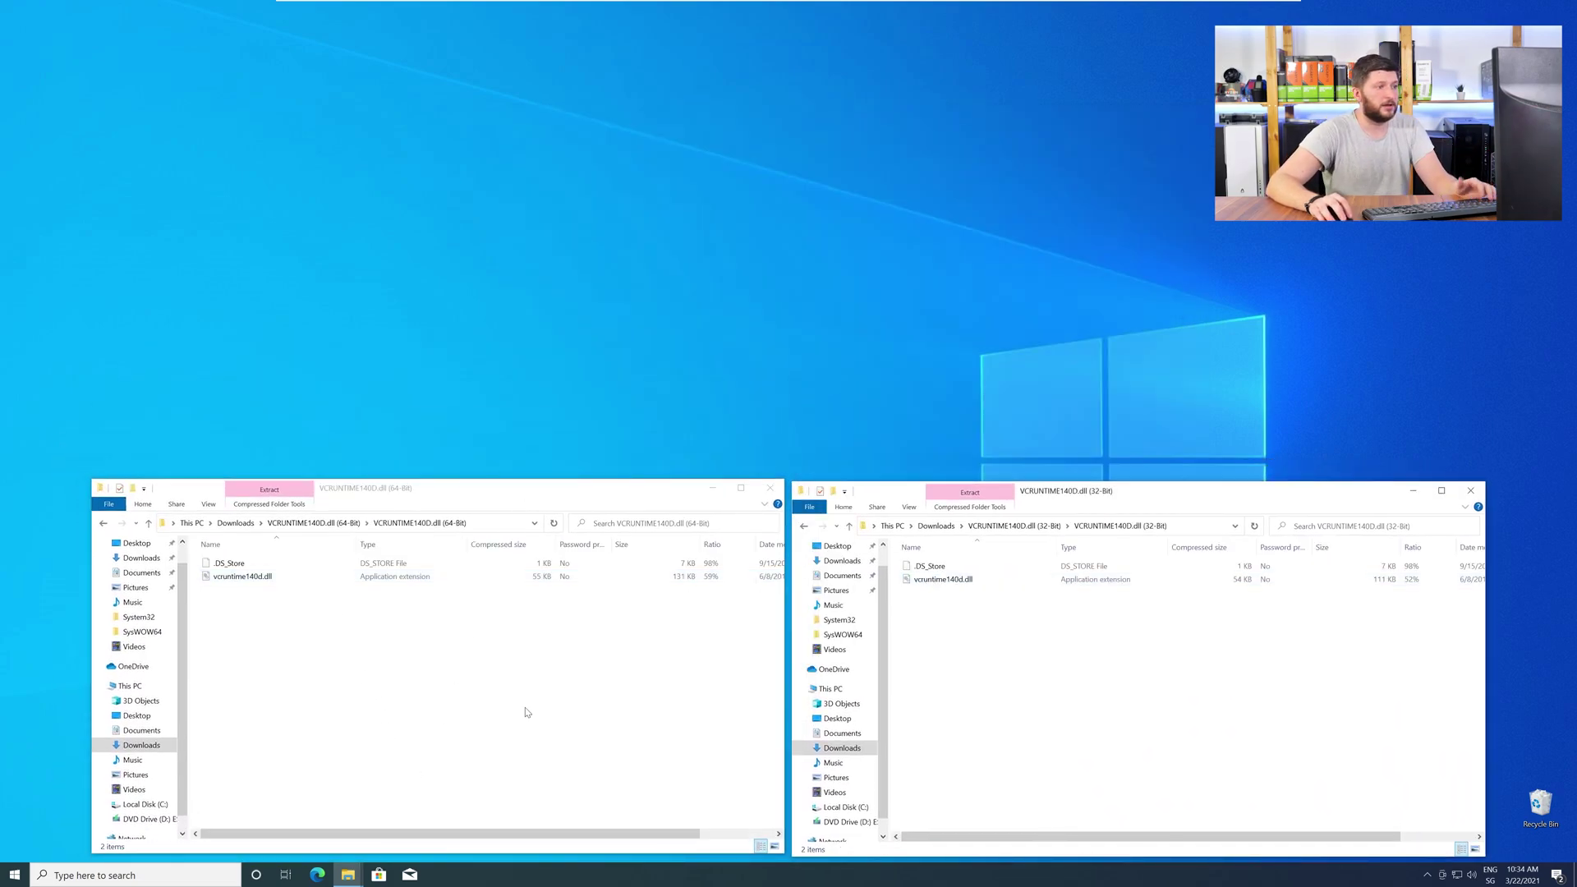
# Open a third Explorer window at C:\Windows with the System32 folder in view
pyautogui.click(348, 876)
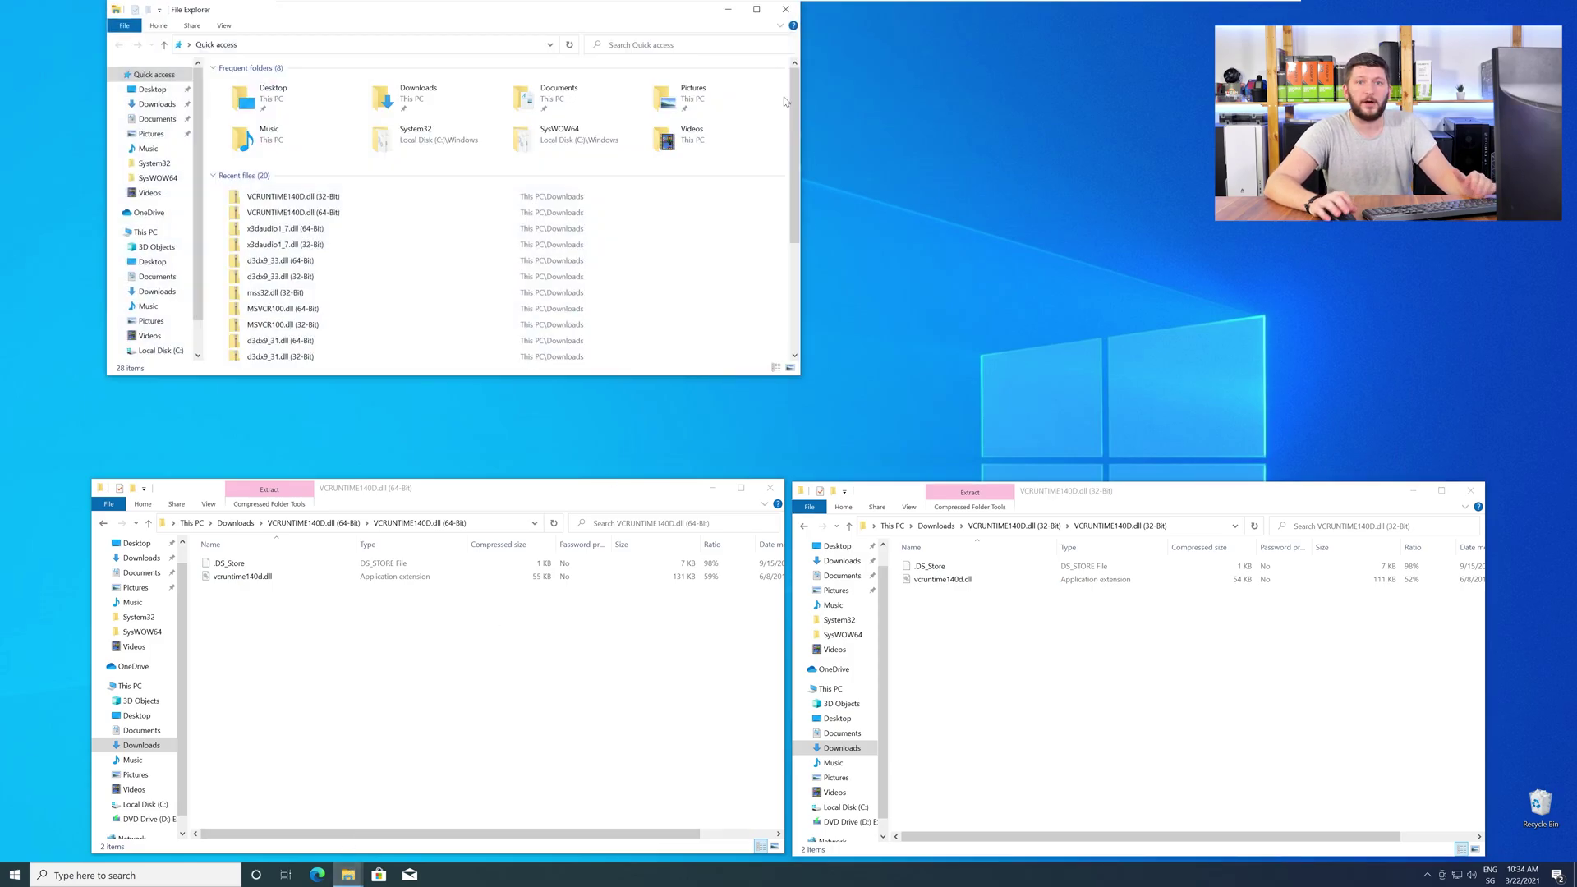
pyautogui.moveTo(648, 18); pyautogui.dragTo(1011, 110)
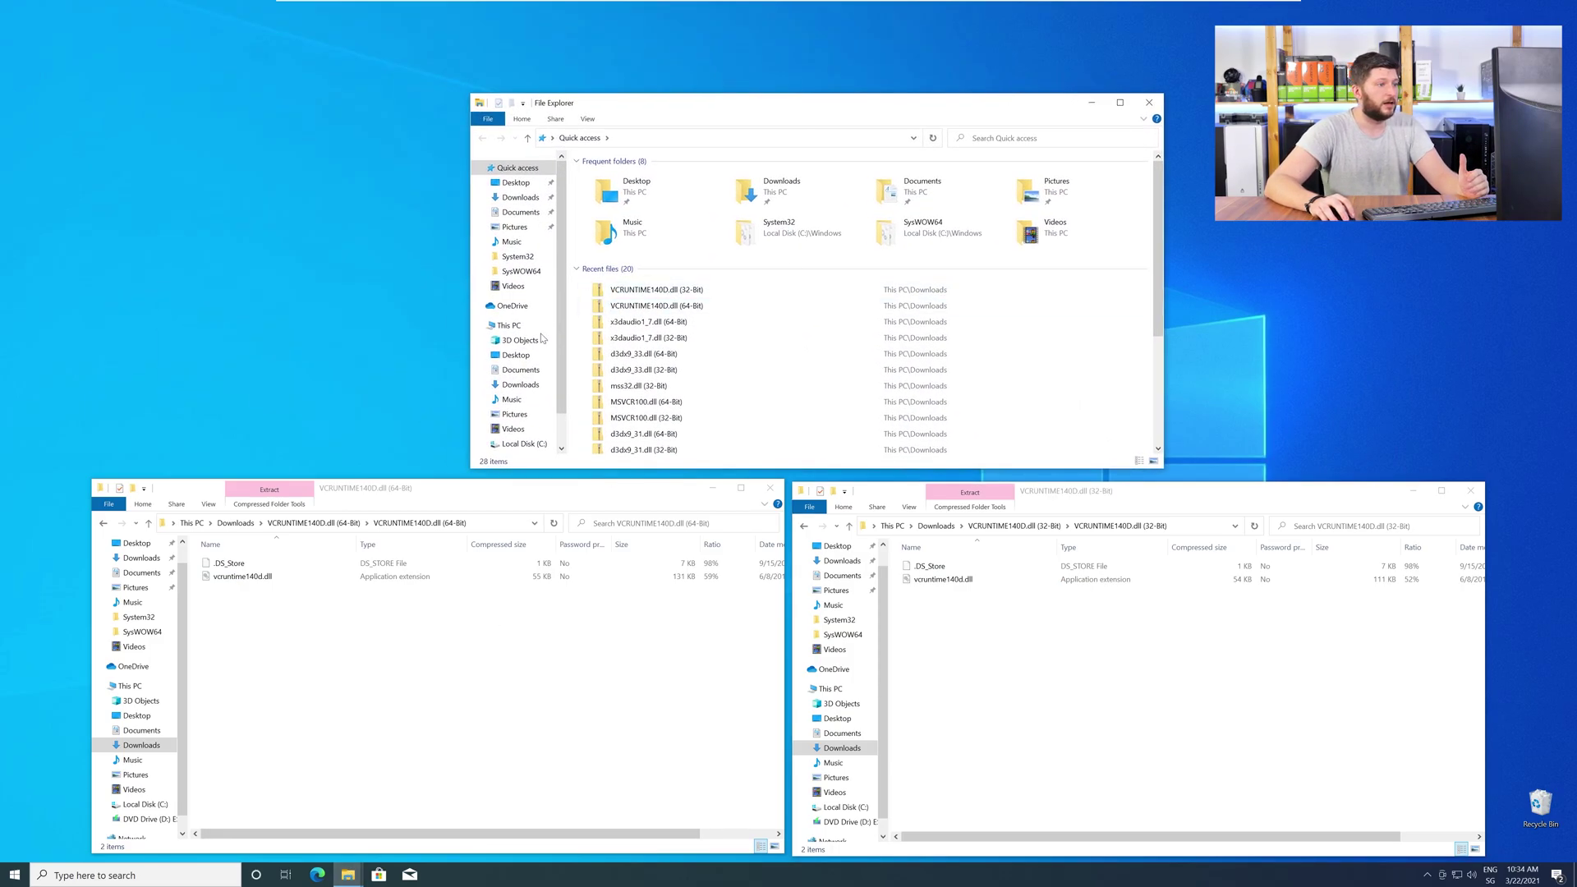
pyautogui.click(524, 332)
pyautogui.doubleClick(686, 311)
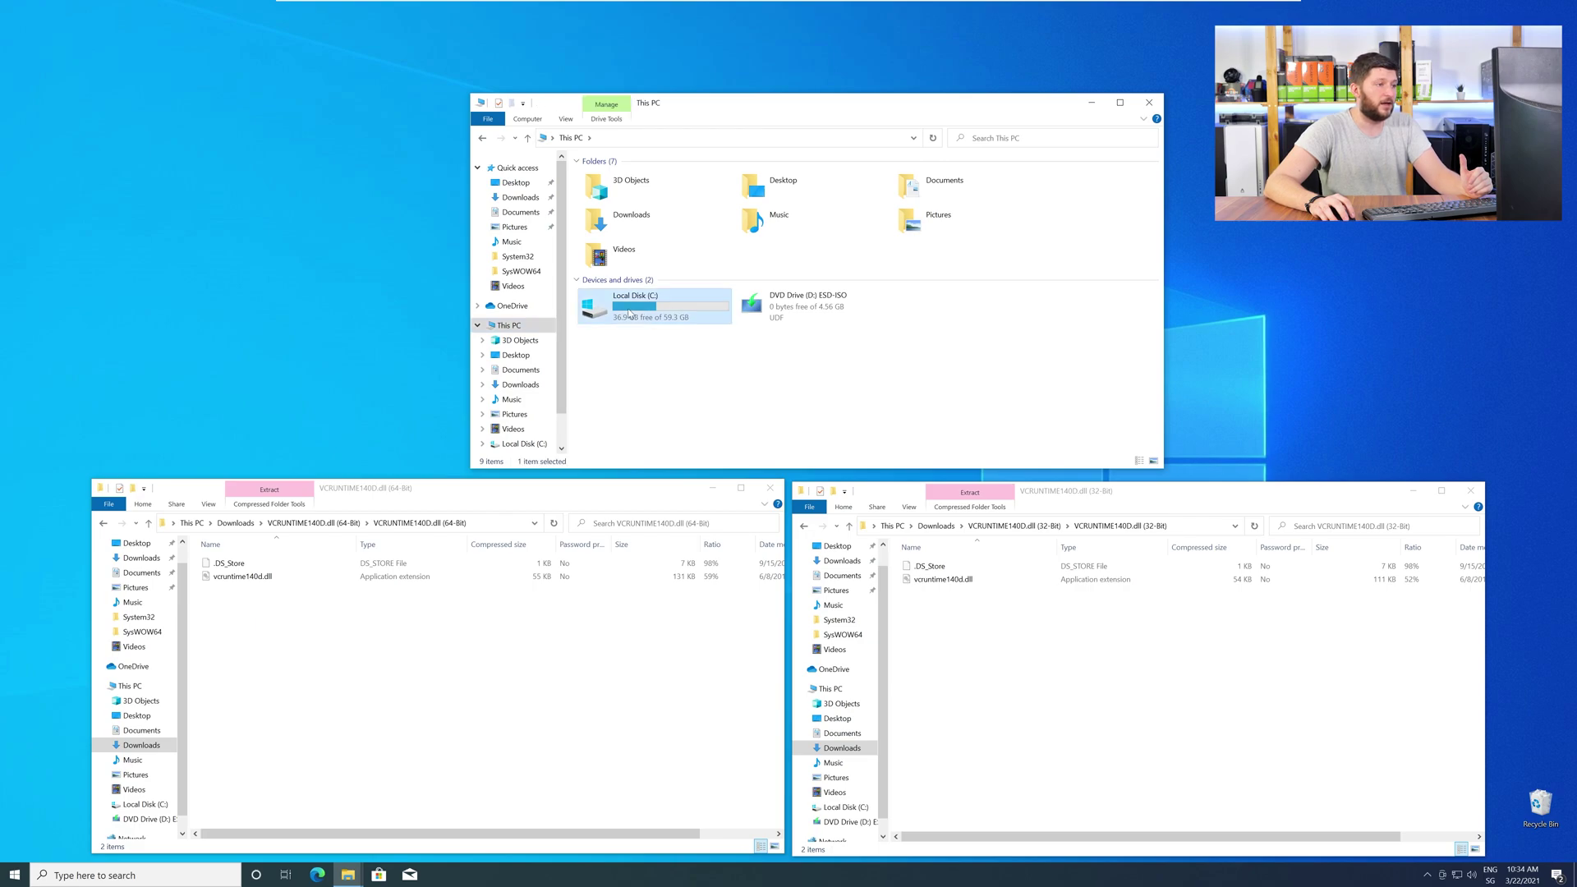
pyautogui.doubleClick(633, 235)
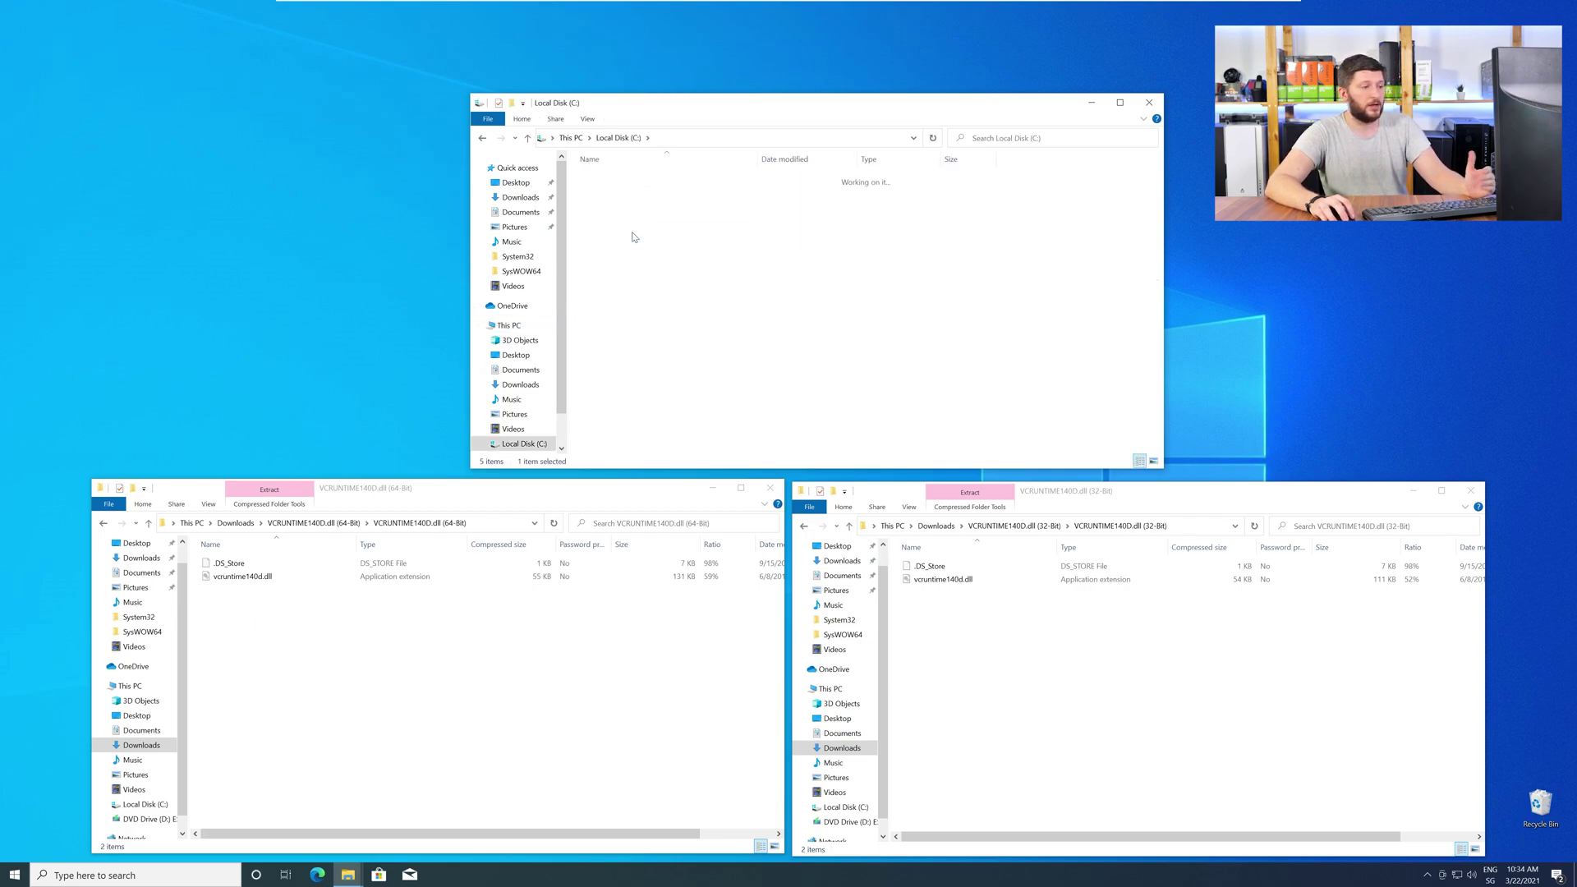
pyautogui.scroll(-8, 653, 279)
pyautogui.scroll(-10, 657, 299)
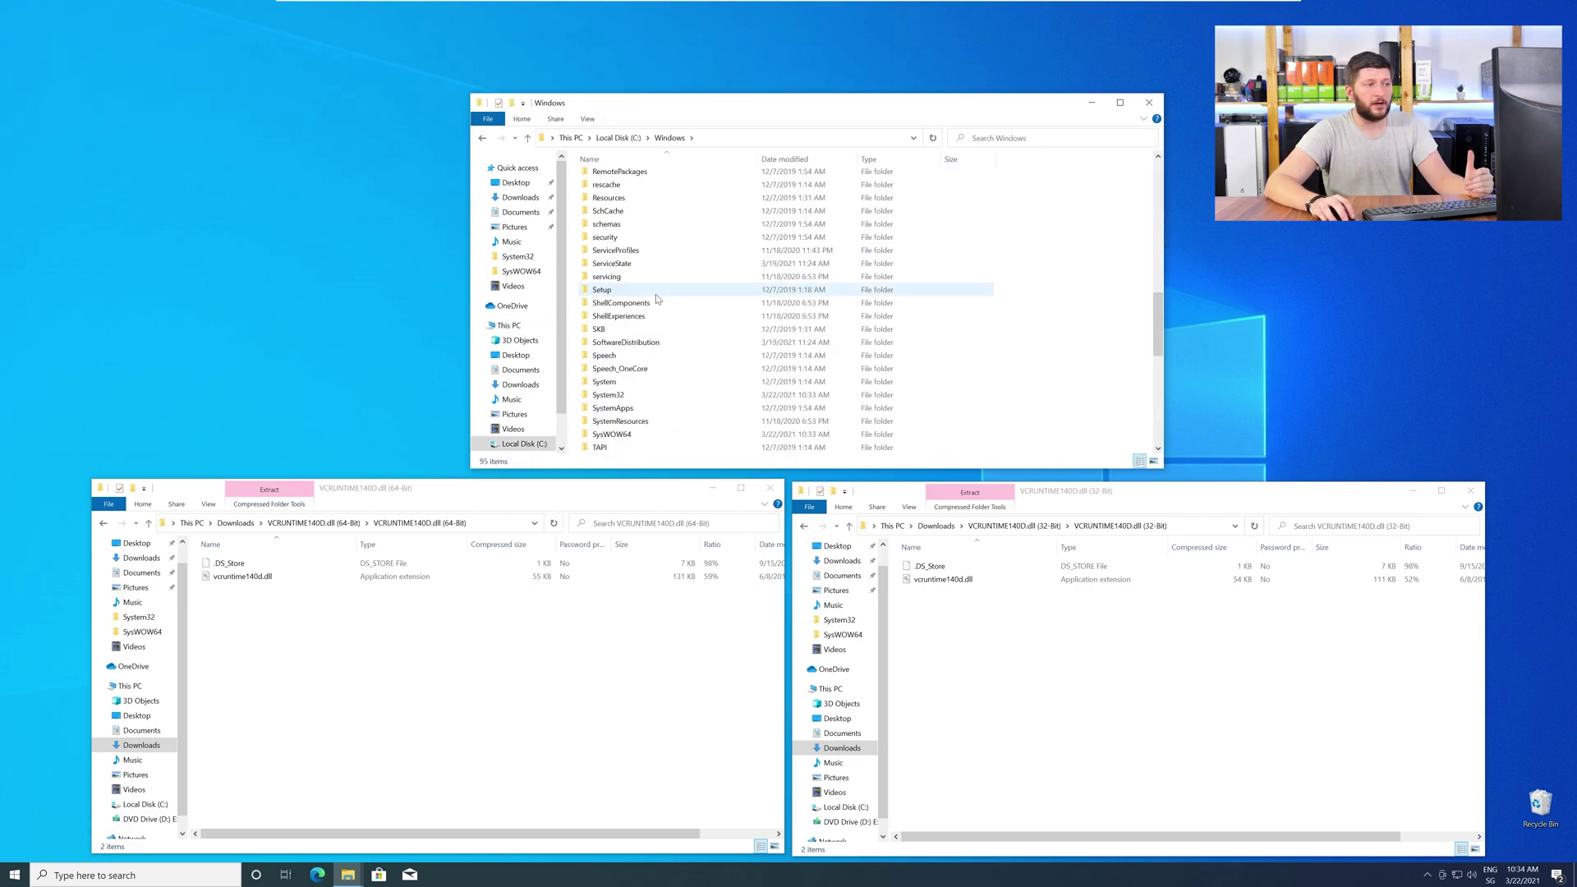
pyautogui.click(636, 279)
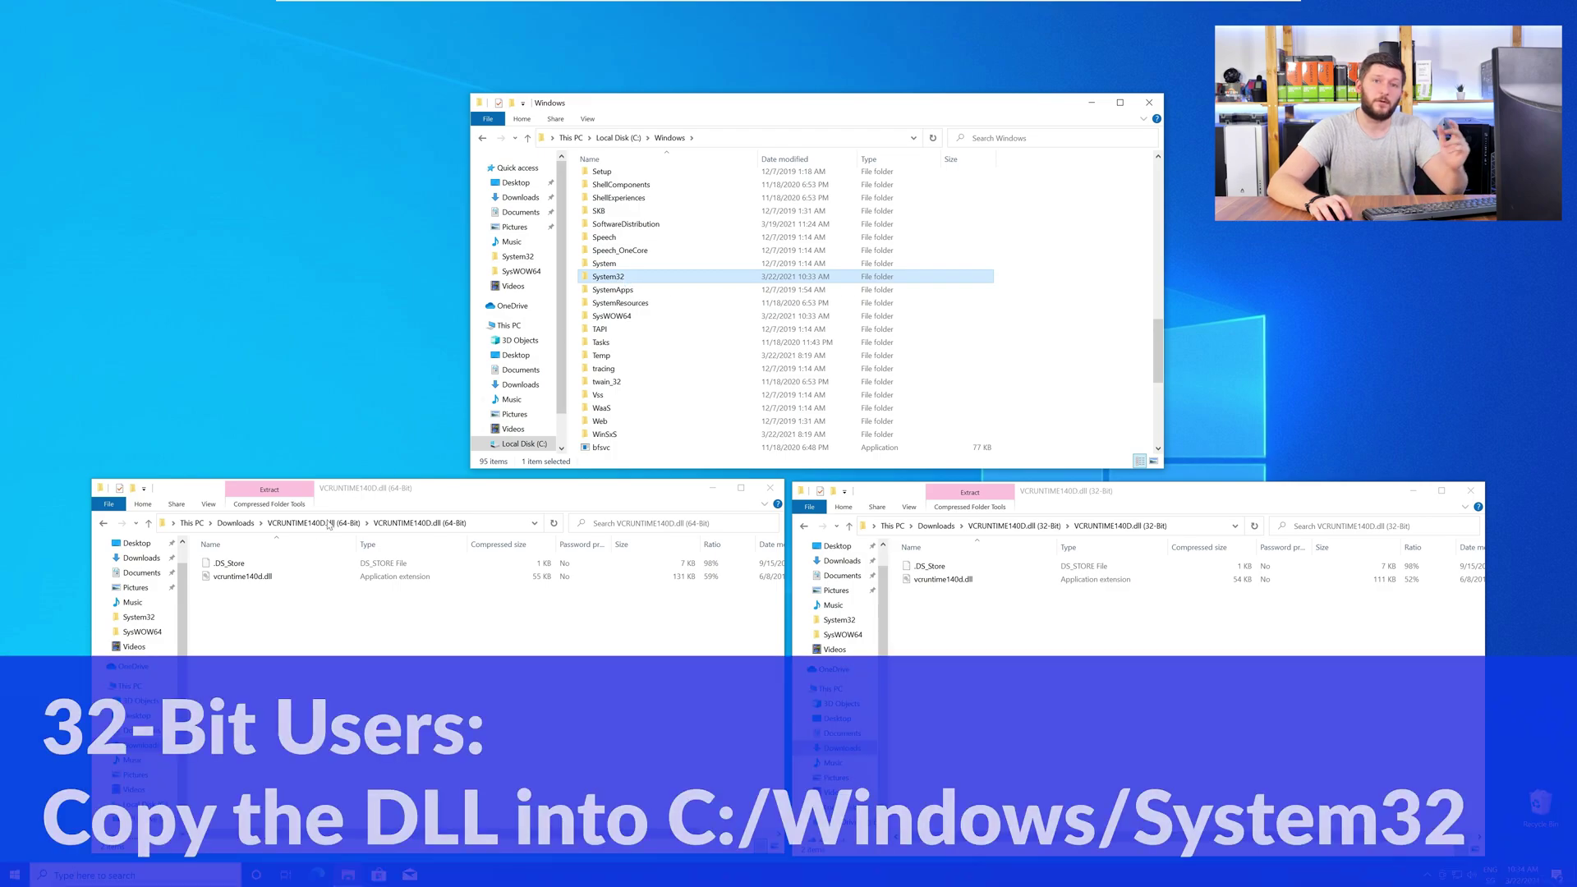
# Copy the 64-bit vcruntime140d.dll into System32 and the 32-bit one into SysWOW64, granting admin permission
pyautogui.moveTo(243, 575); pyautogui.dragTo(626, 280)
pyautogui.click(747, 400)
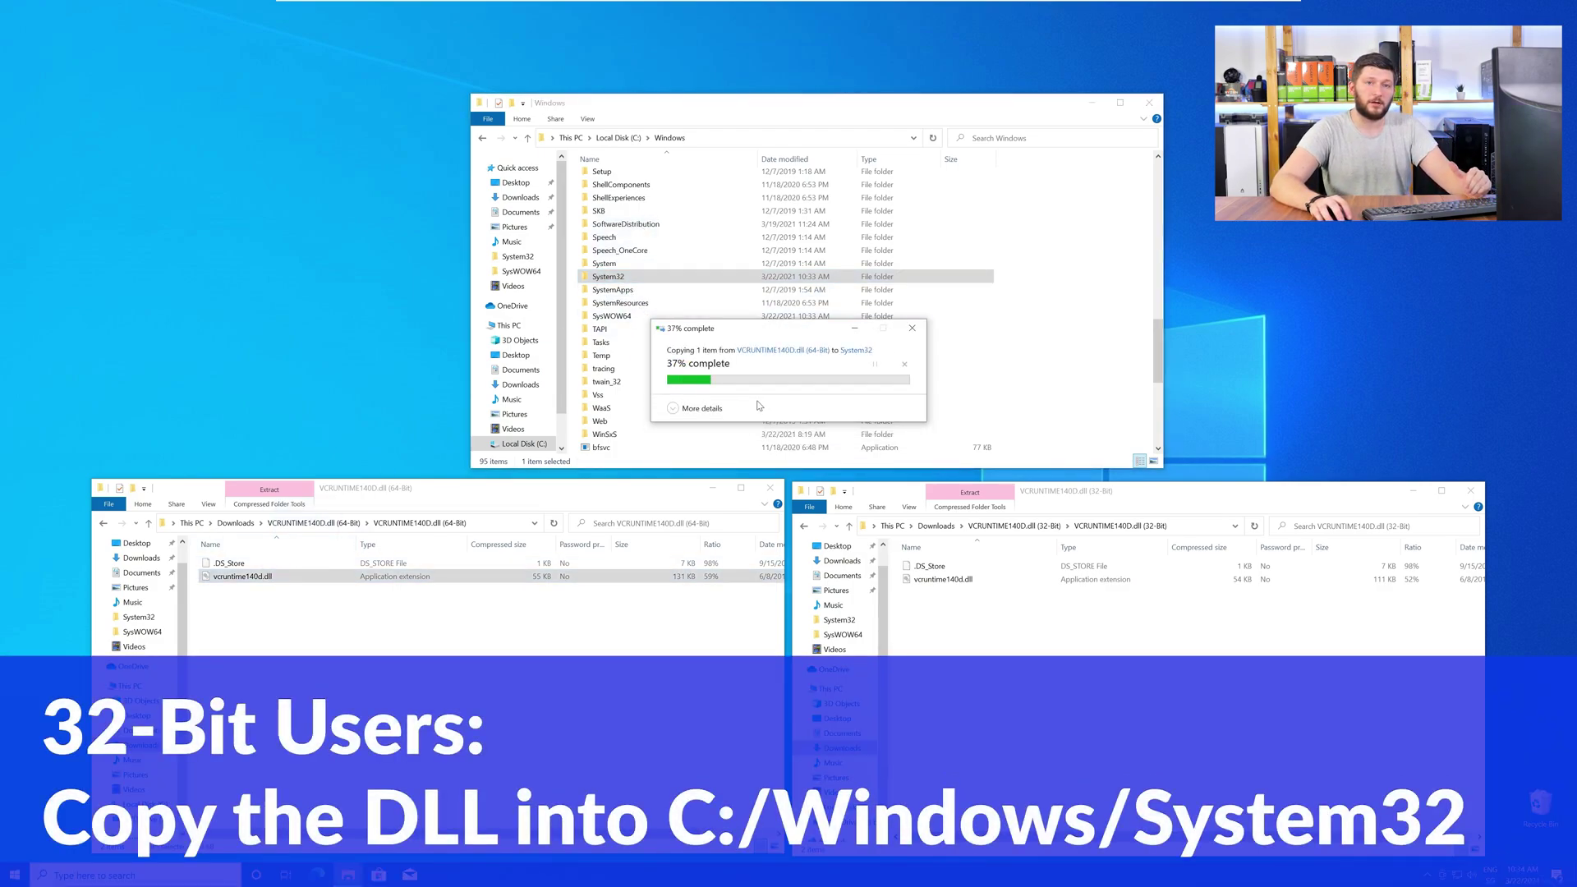
pyautogui.moveTo(944, 579); pyautogui.dragTo(628, 320)
pyautogui.click(747, 400)
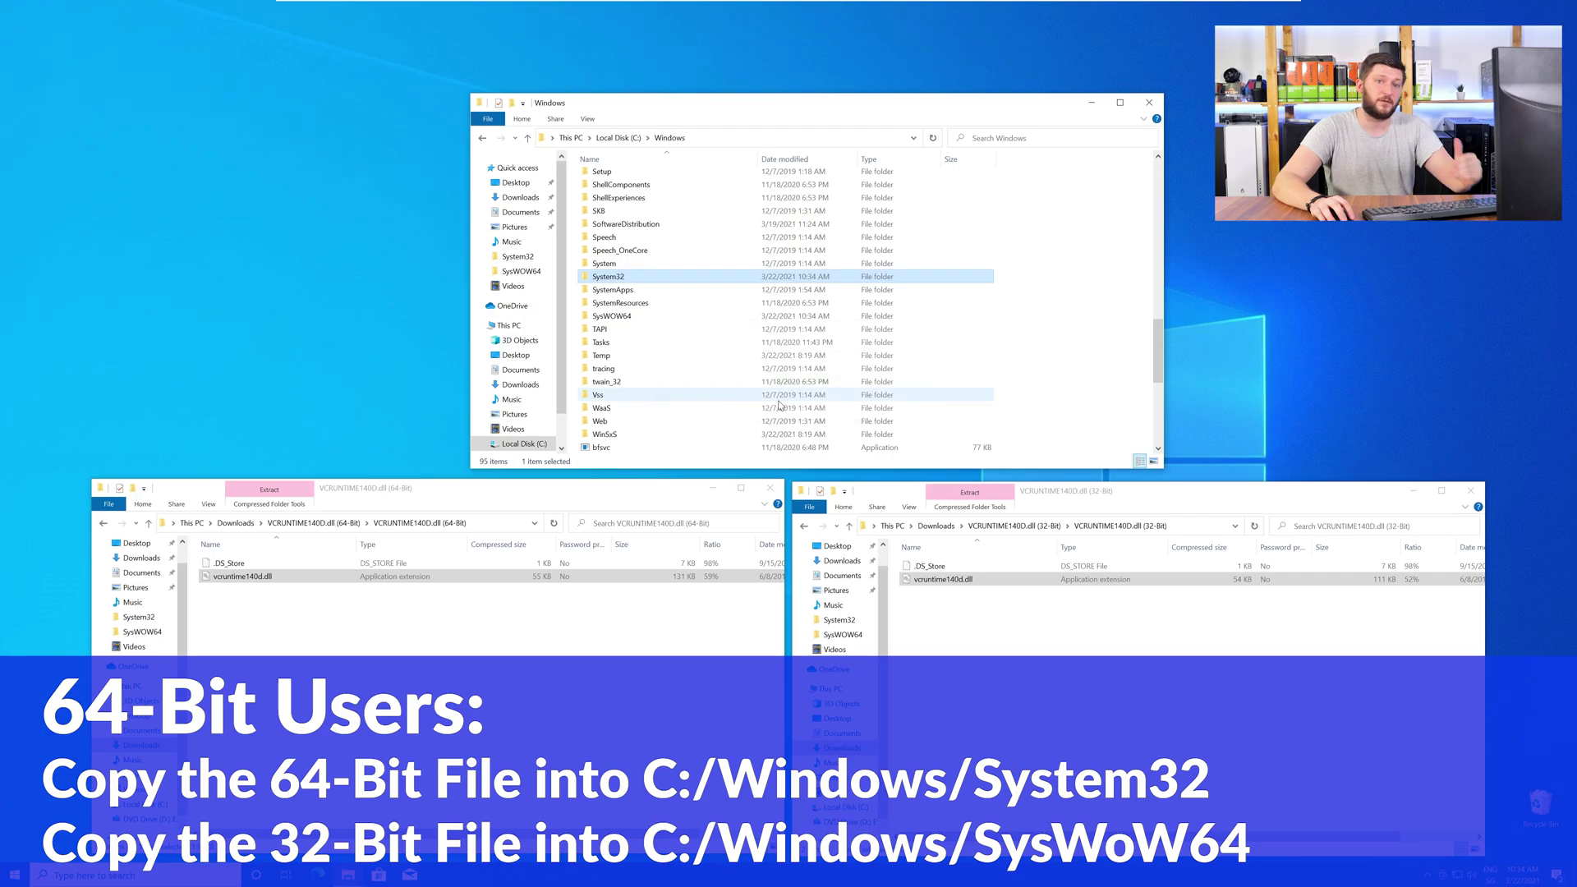
pyautogui.click(1150, 102)
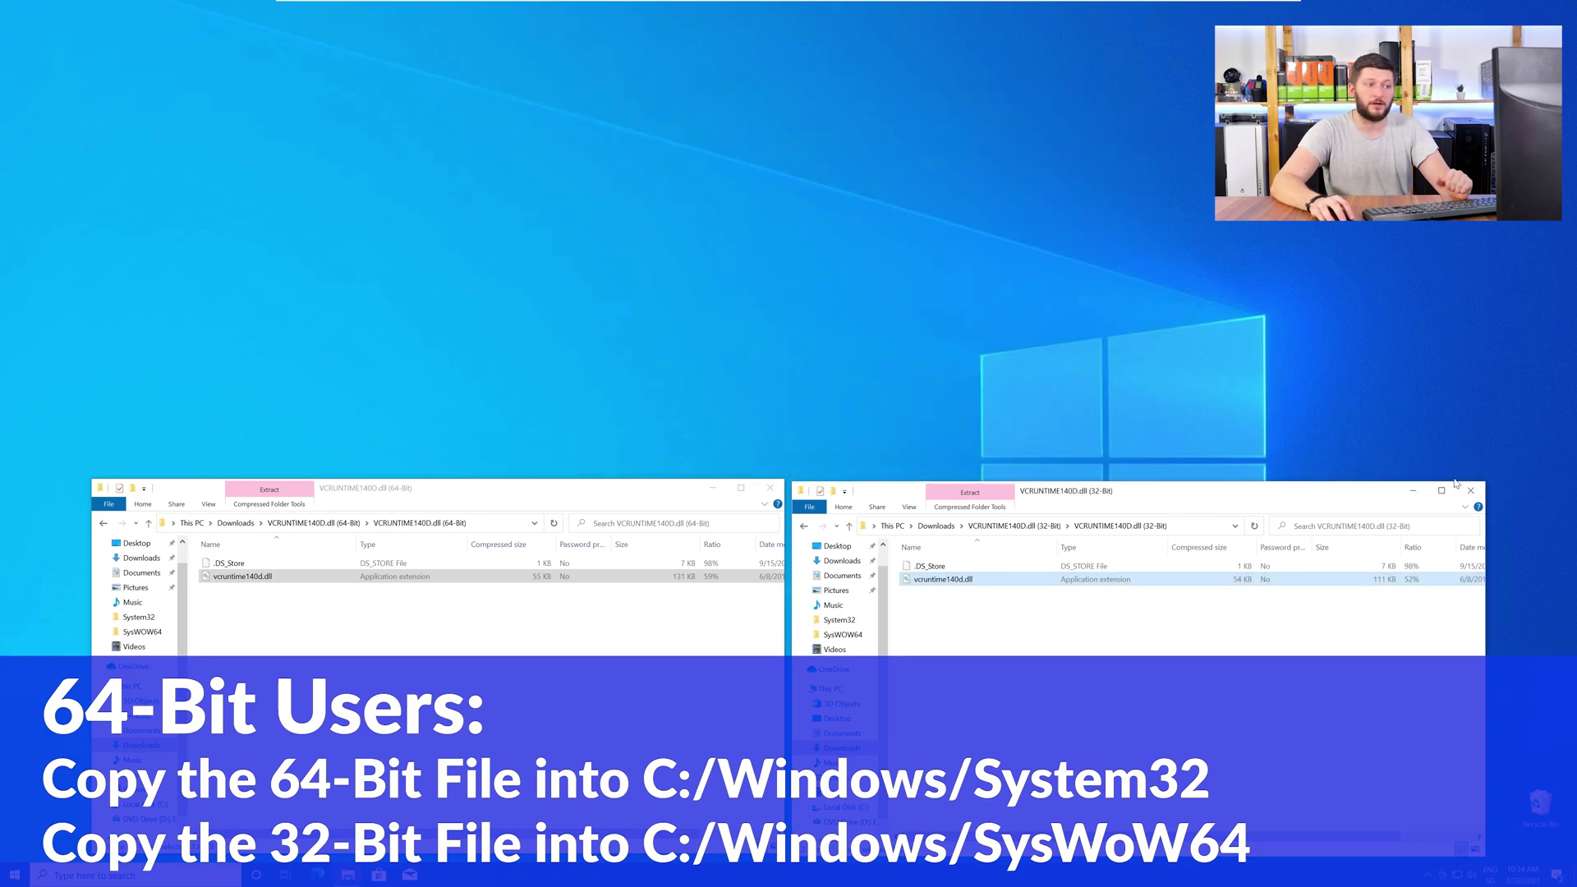
pyautogui.click(1469, 490)
# Close the remaining VCRUNTIME140D.dll (64-Bit) folder window
pyautogui.click(769, 493)
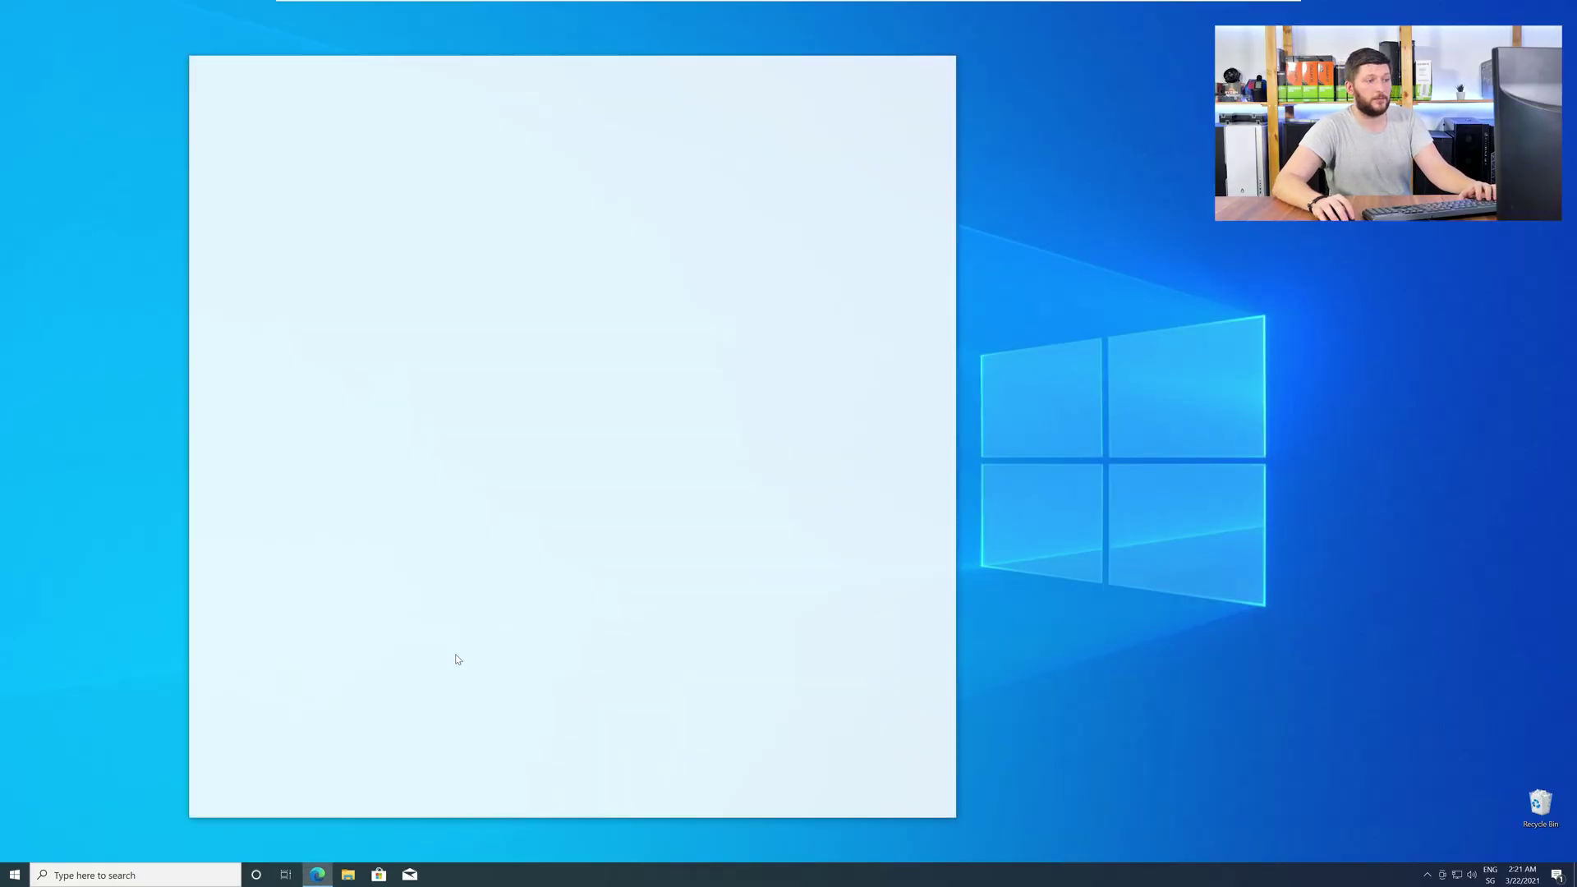
# Load the Visual C++ Redistributable download page, get vc_redist.x64.exe, and run it
pyautogui.write('https://www.sts-tutorial.com/download/credistributable2019')
pyautogui.press('Return')
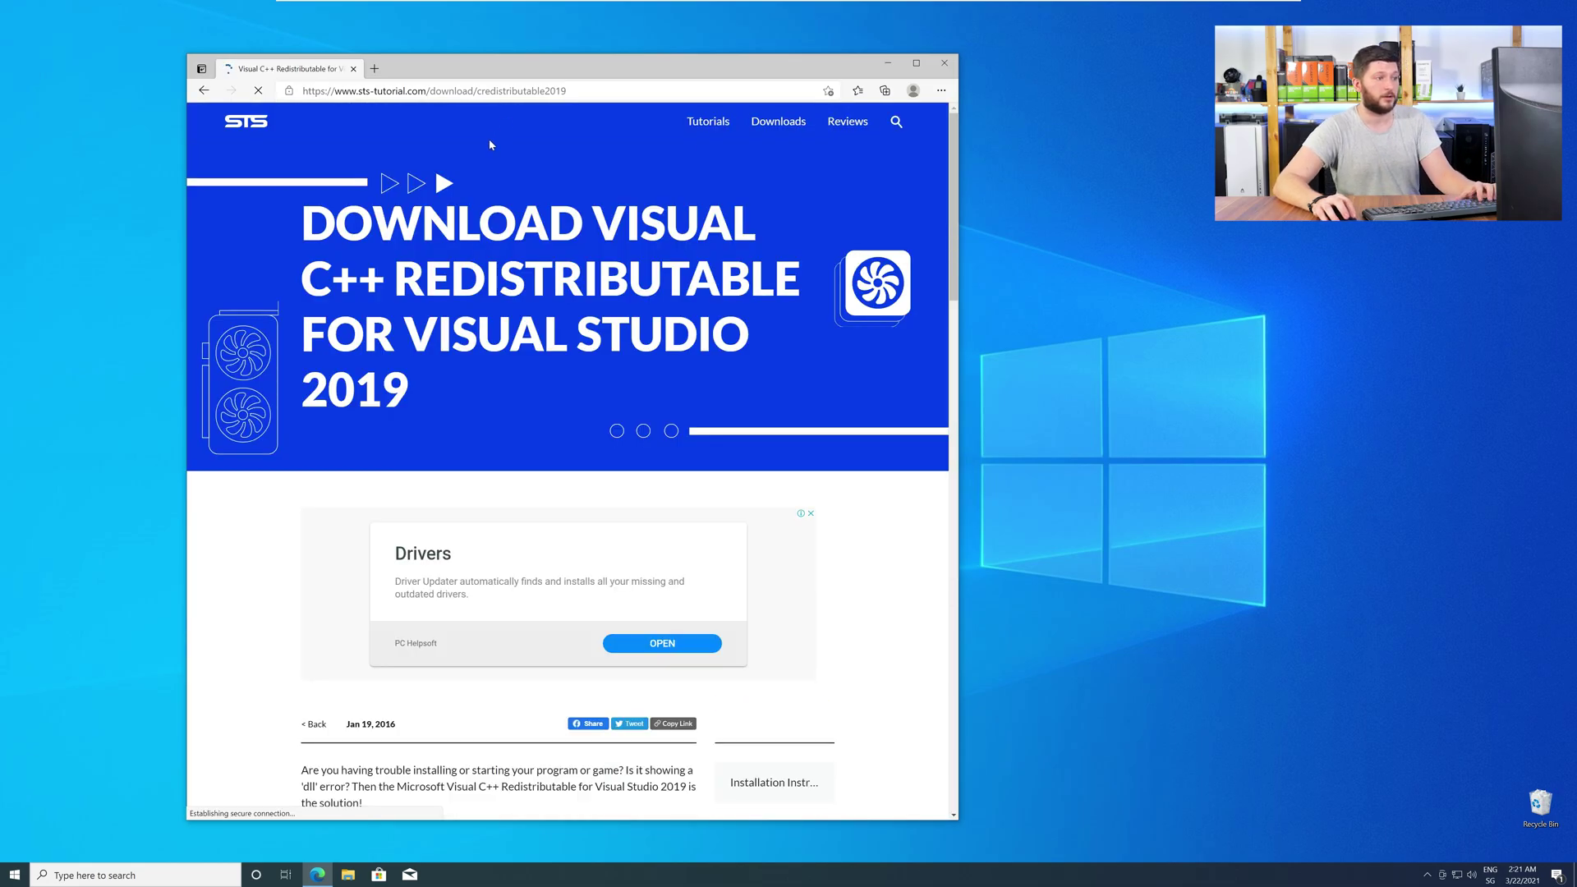
pyautogui.scroll(-15, 255, 426)
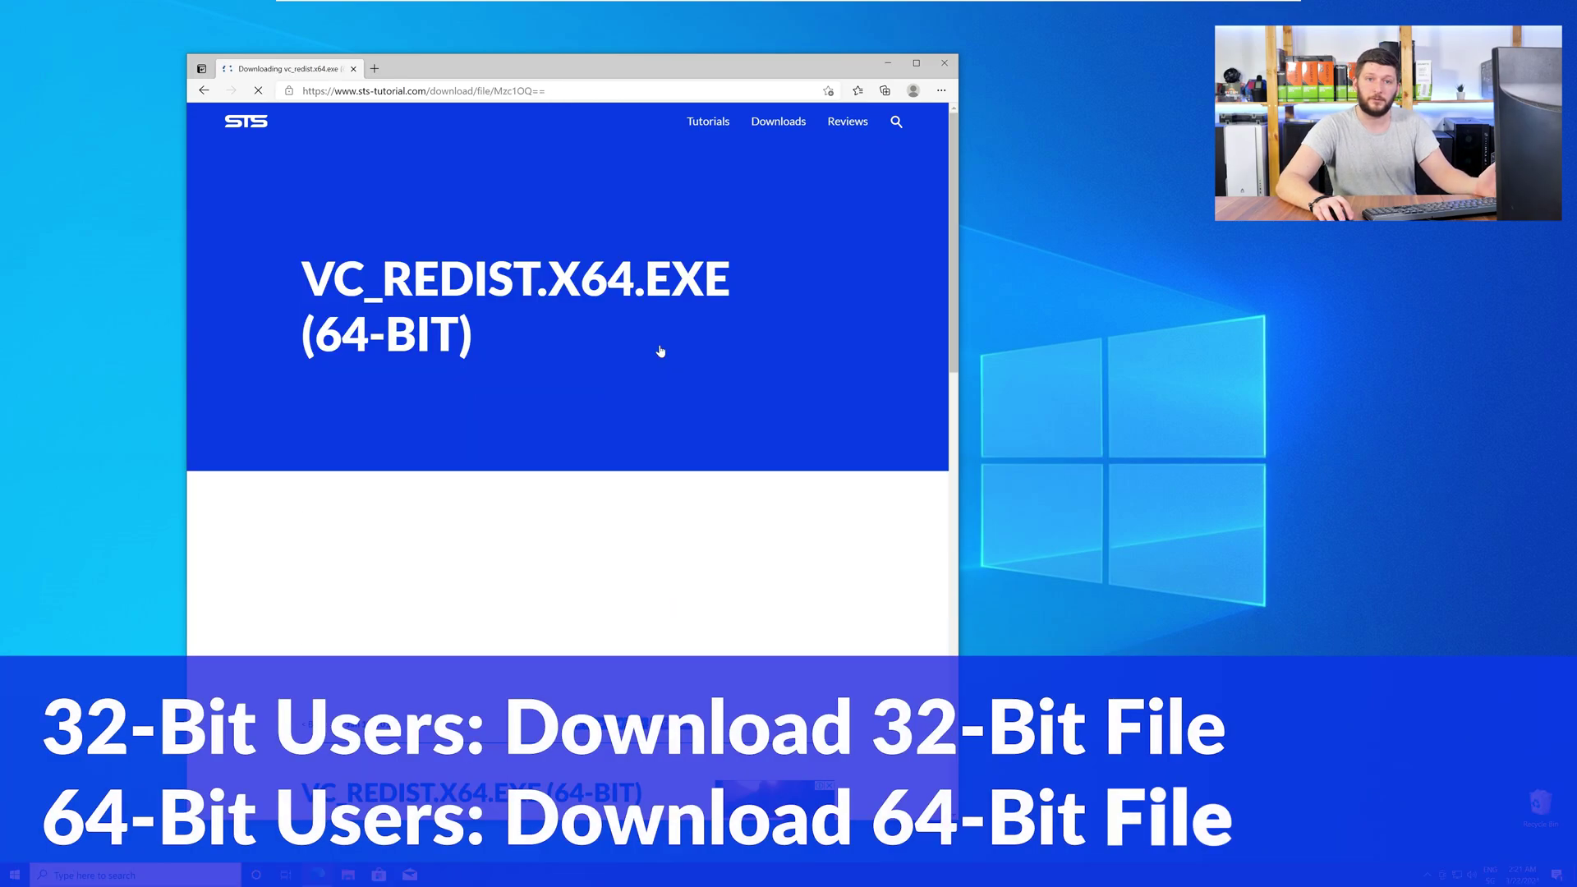
pyautogui.scroll(1, 641, 370)
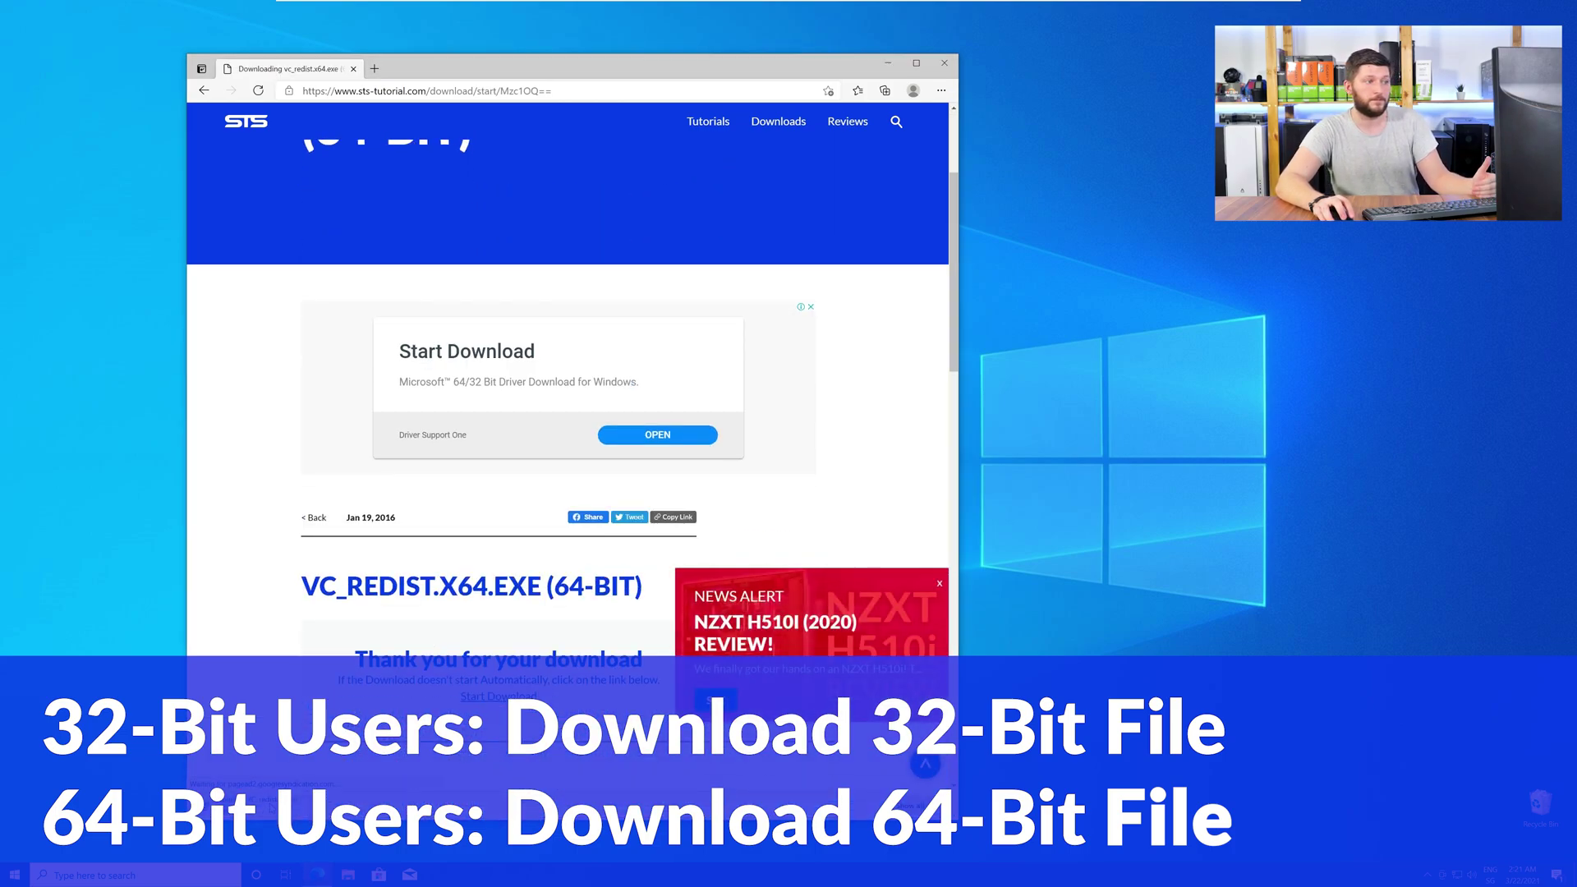
pyautogui.click(944, 69)
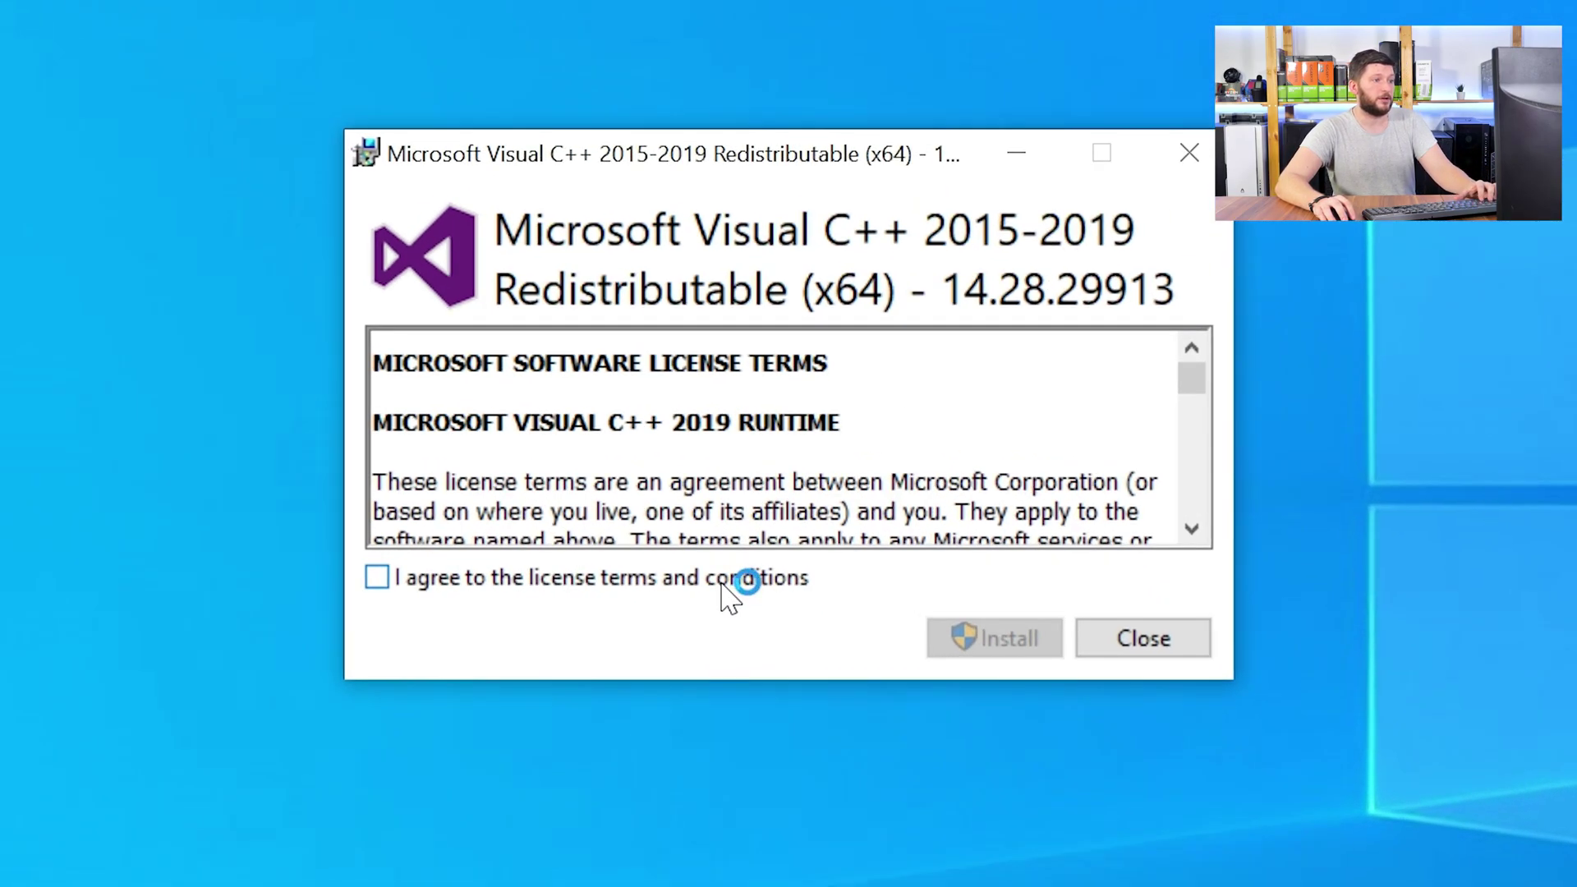
# Accept the license terms and install the Visual C++ 2015-2019 Redistributable (x64), approving the UAC prompt
pyautogui.click(724, 581)
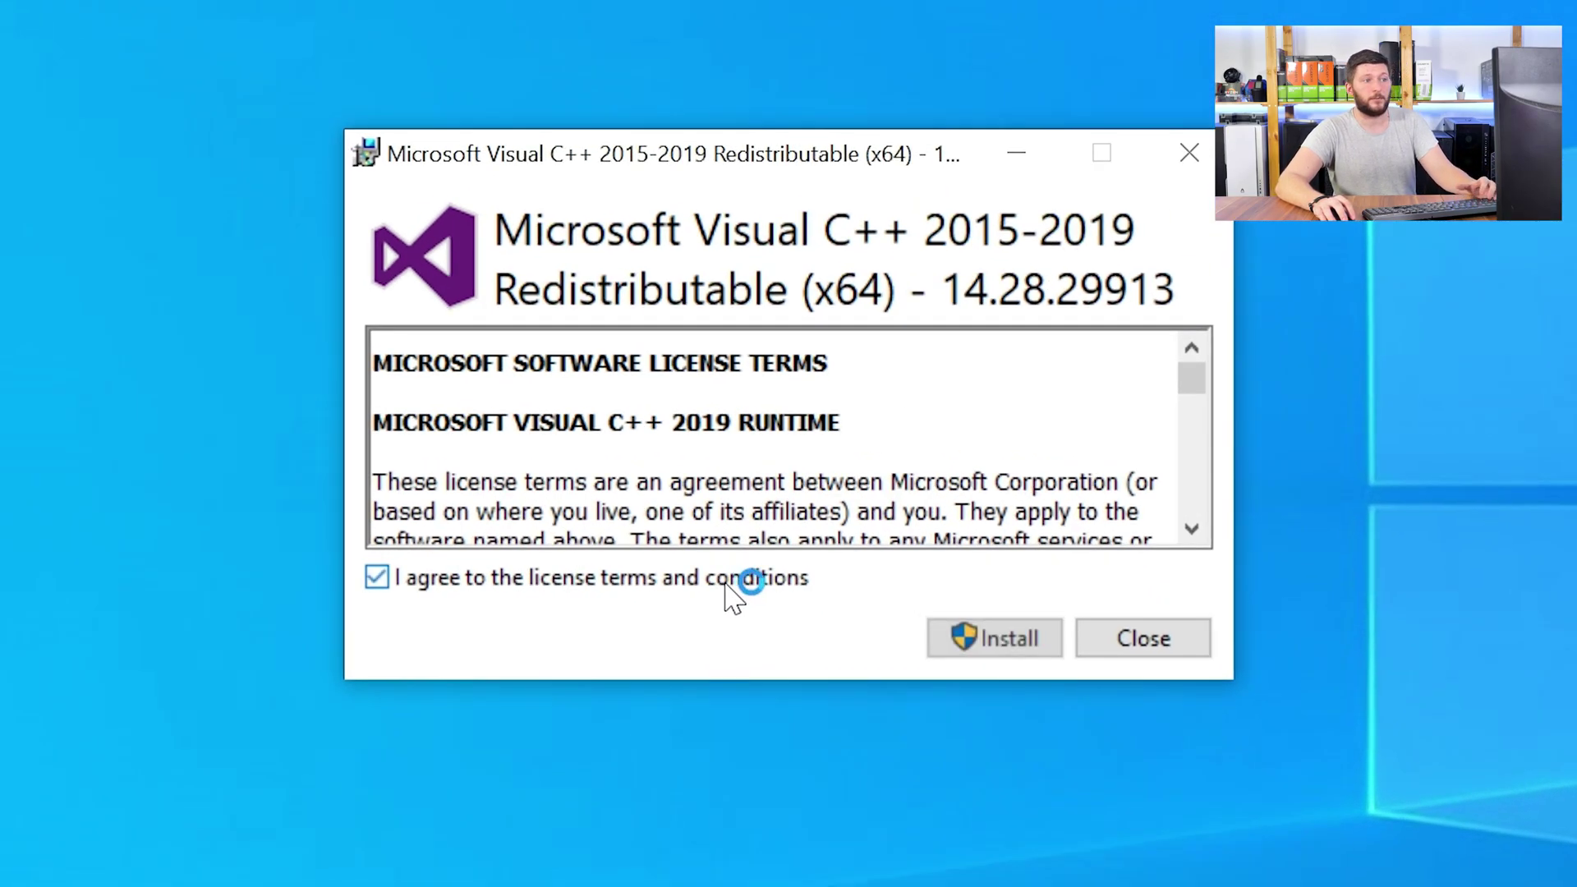
pyautogui.click(990, 639)
pyautogui.click(703, 664)
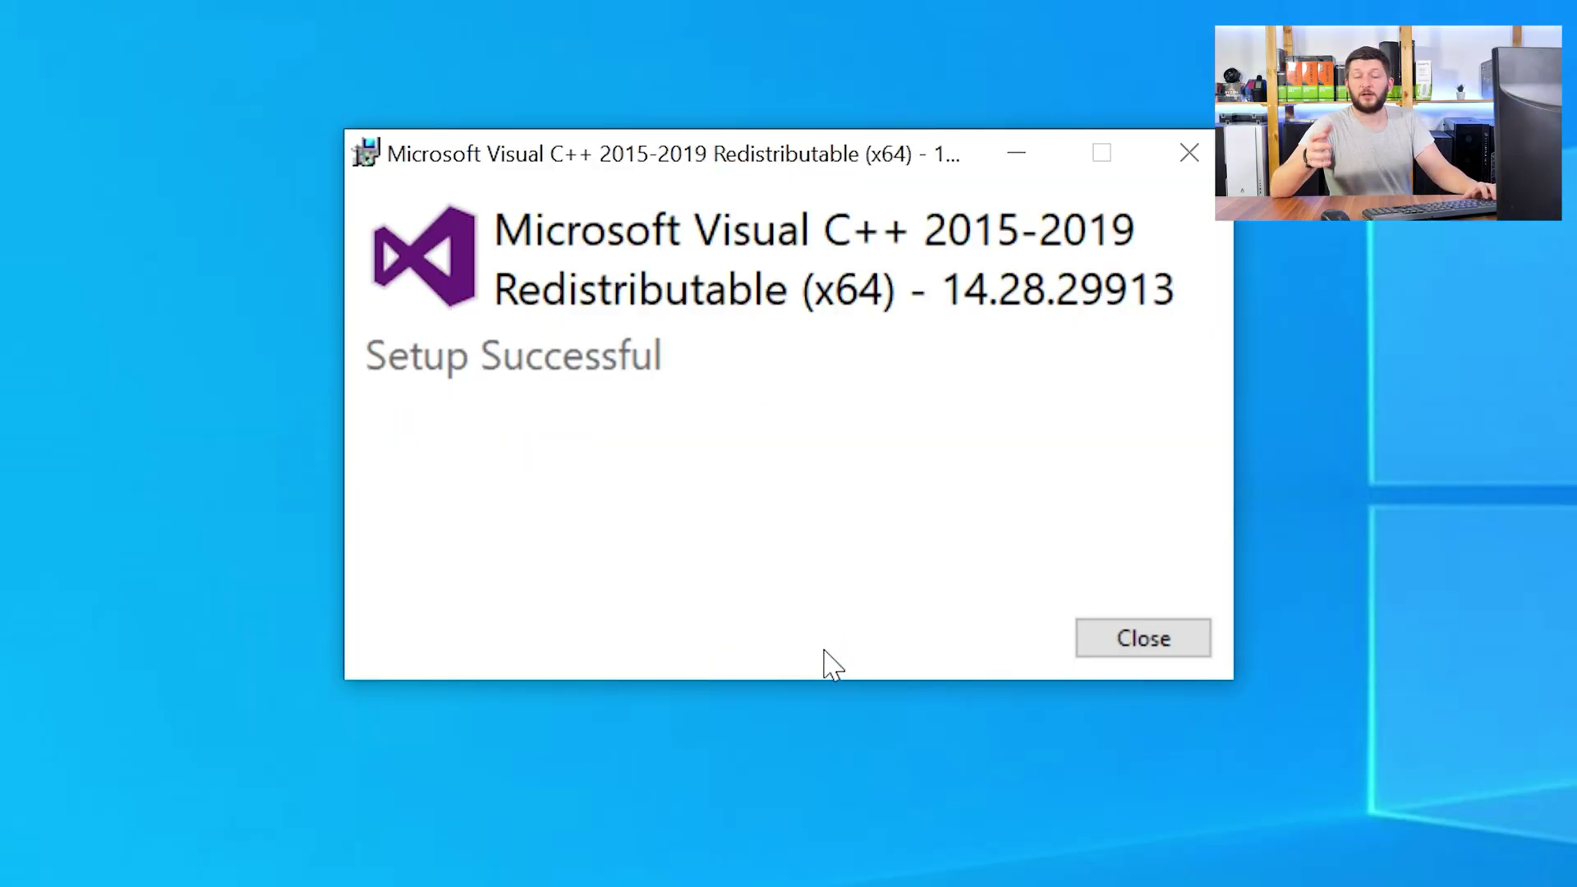
# Close the Setup Successful dialog of the Visual C++ Redistributable installer
pyautogui.click(1154, 649)
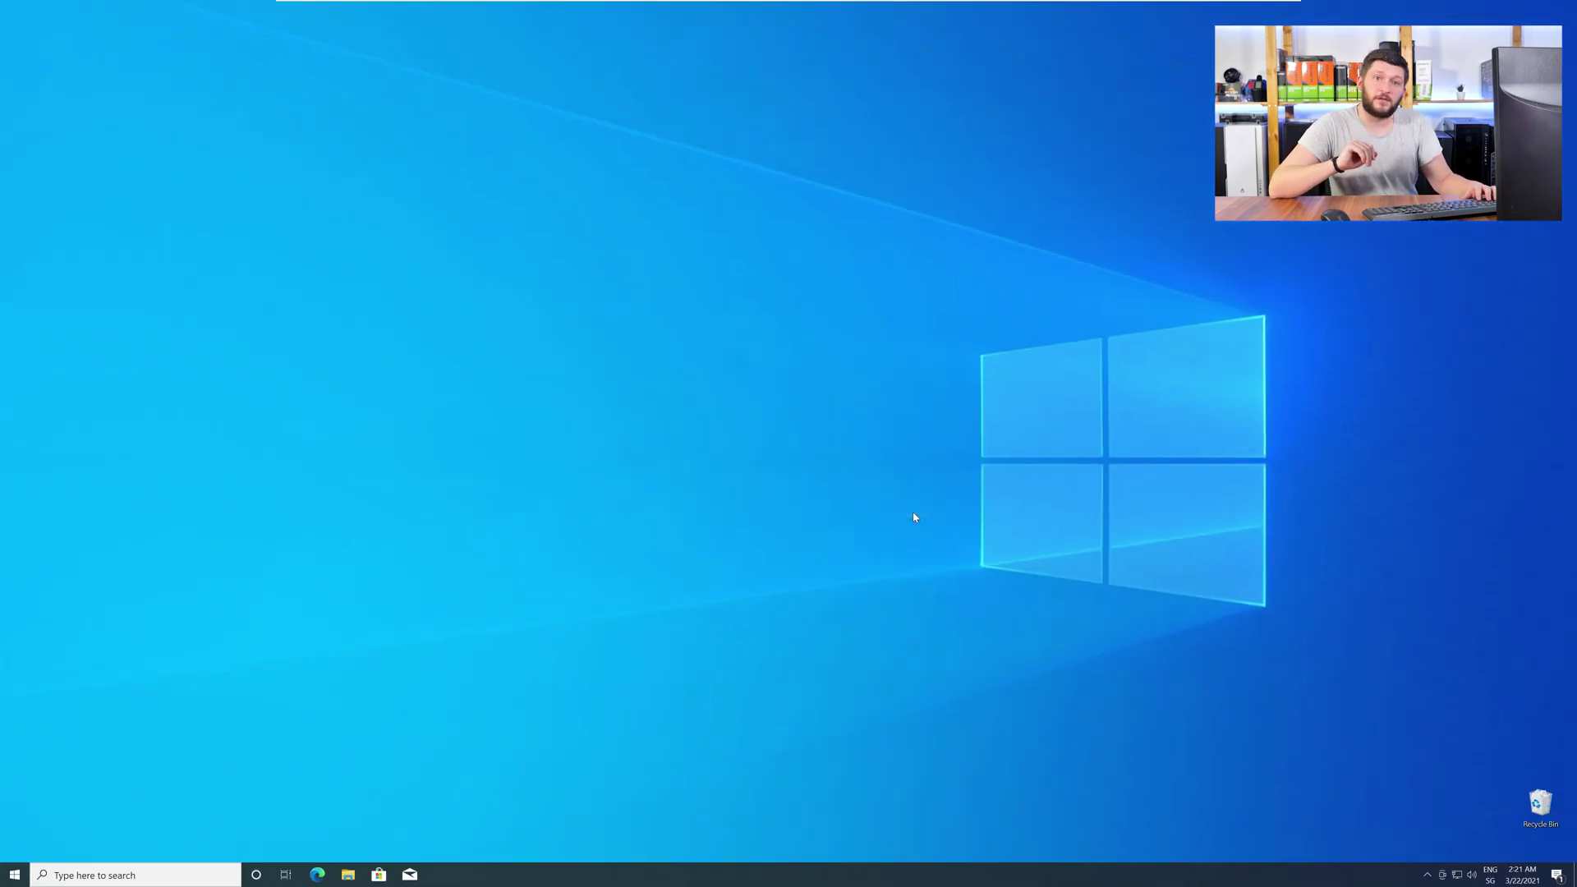